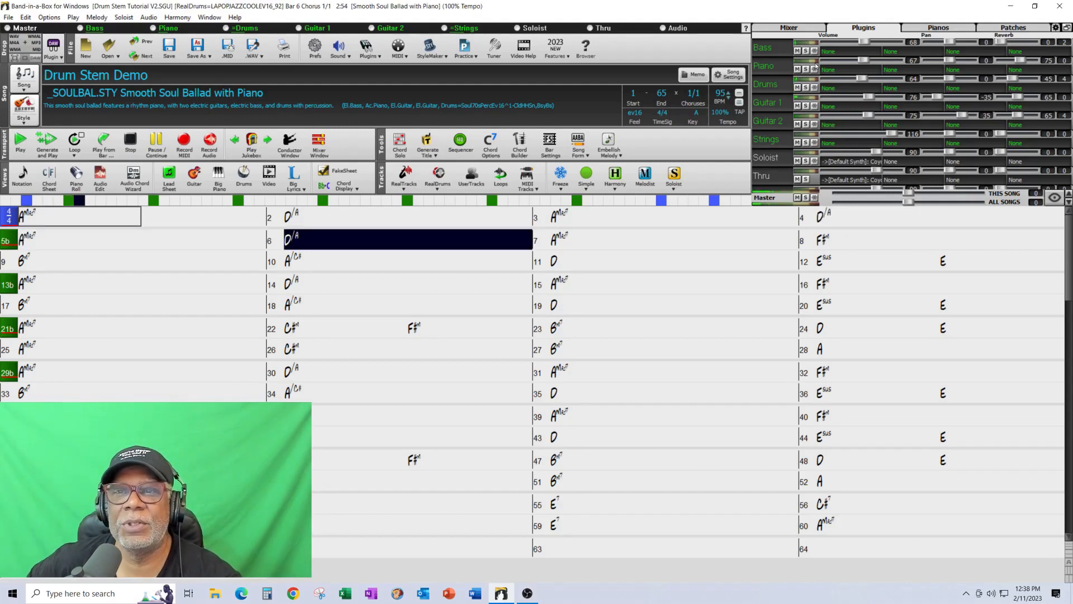
- Solo the Drums track during playback, release the solo and stop the song
left_click(806, 88)
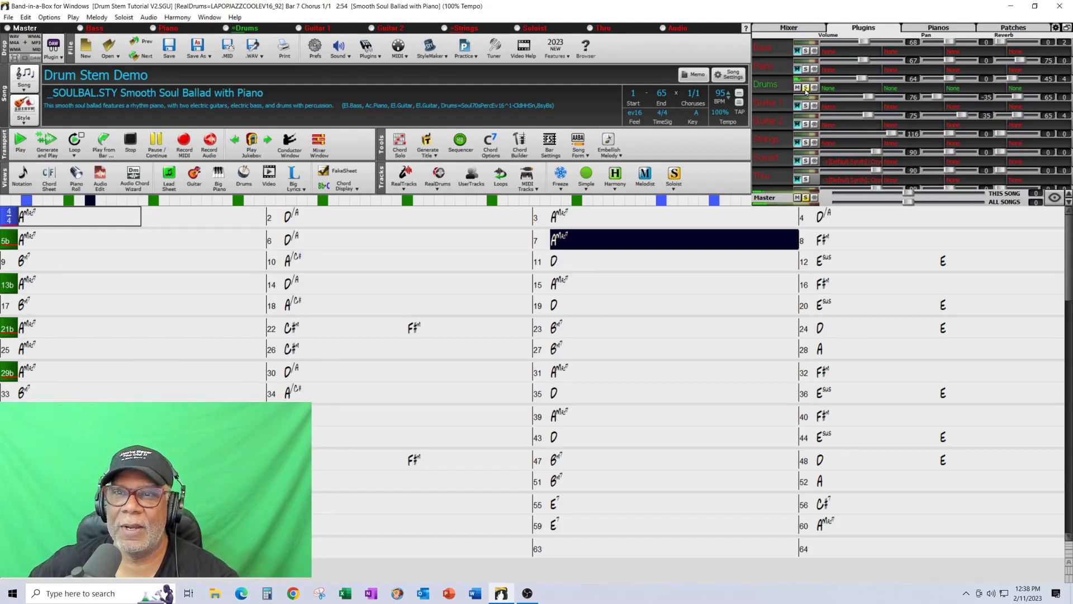
left_click(806, 88)
left_click(130, 143)
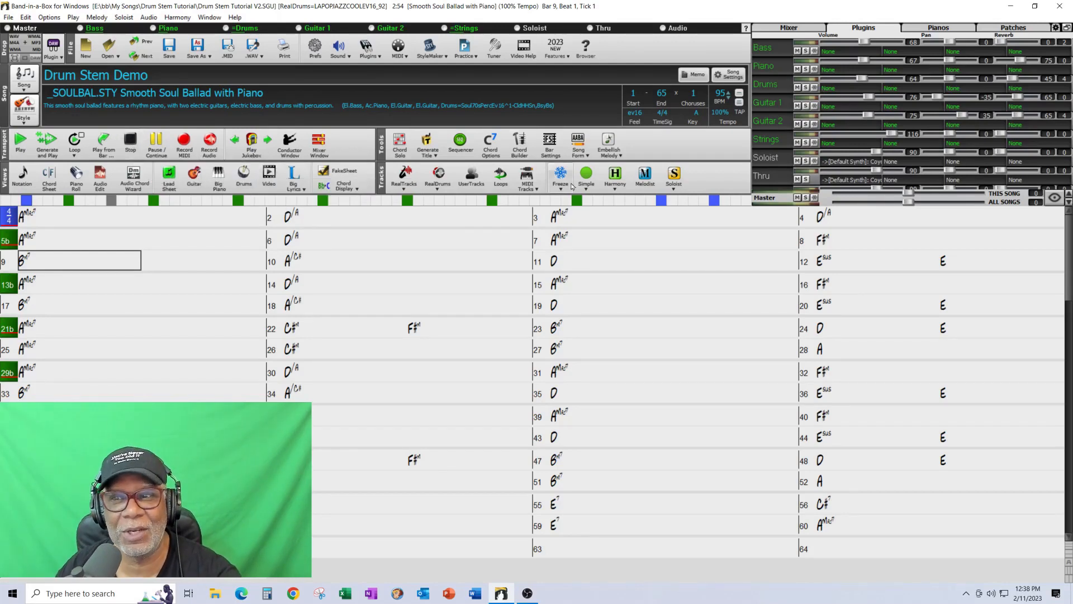
- Open the RealDrums Picker for the Utility#1 track and select the ModernPopBallad16ths^ style
left_click(1069, 203)
left_click(1069, 203)
left_click(1069, 203)
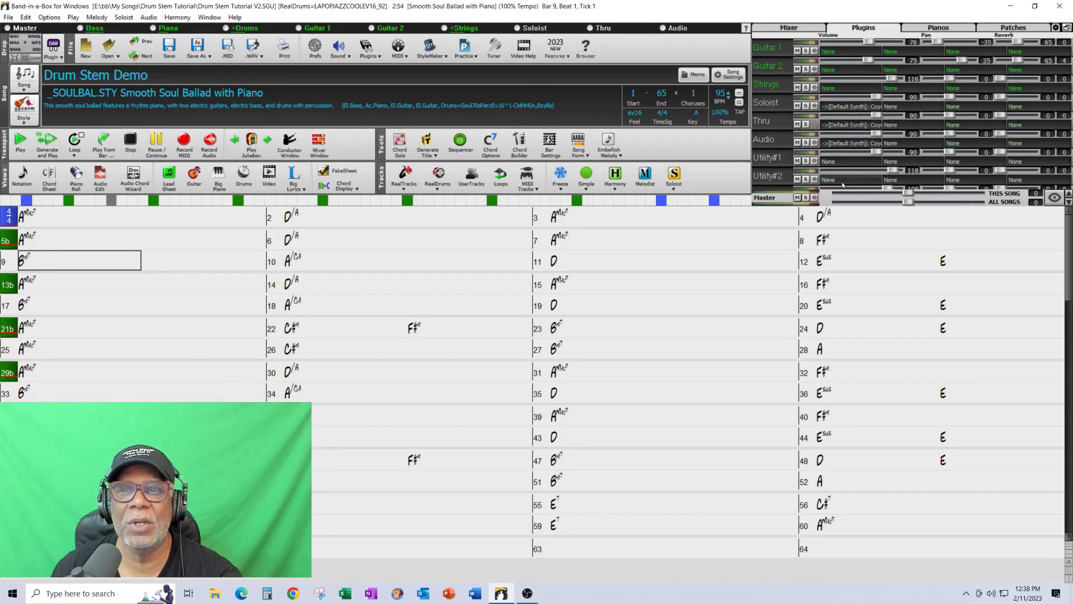
right_click(774, 162)
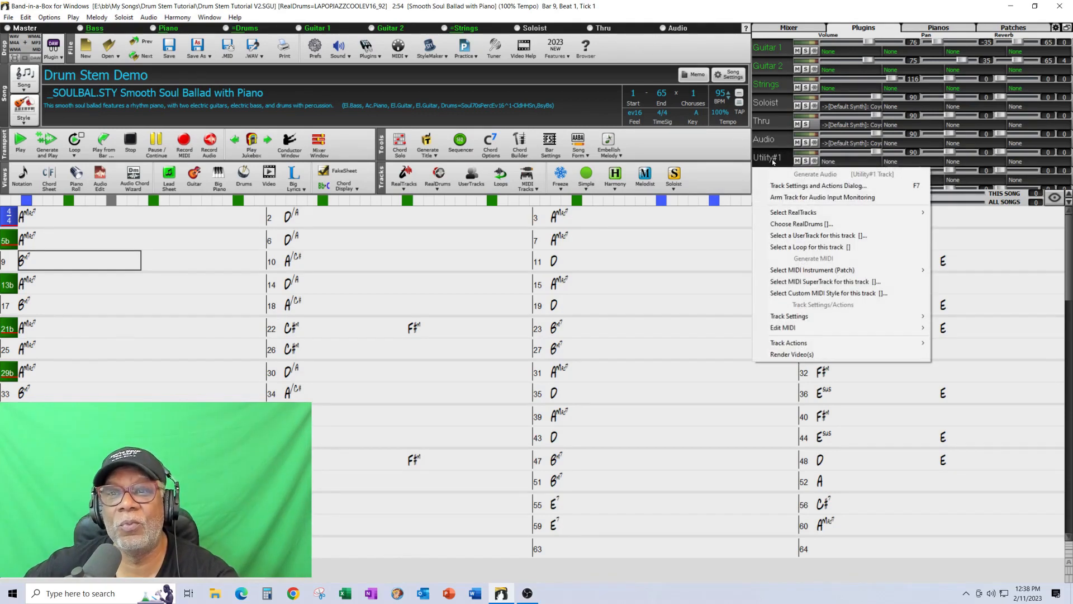
mouse_move(795, 213)
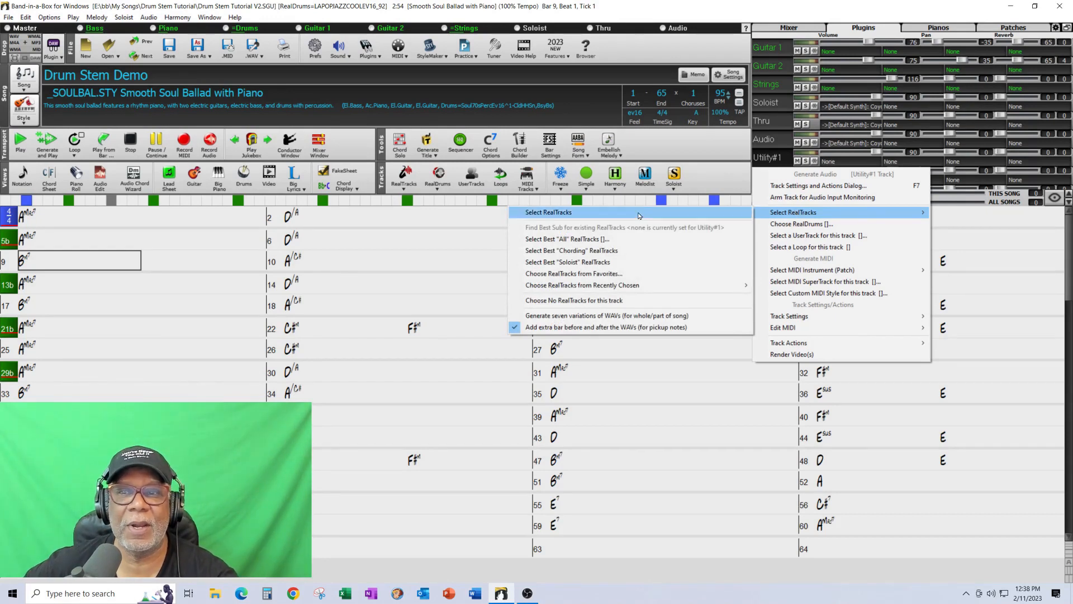
left_click(599, 270)
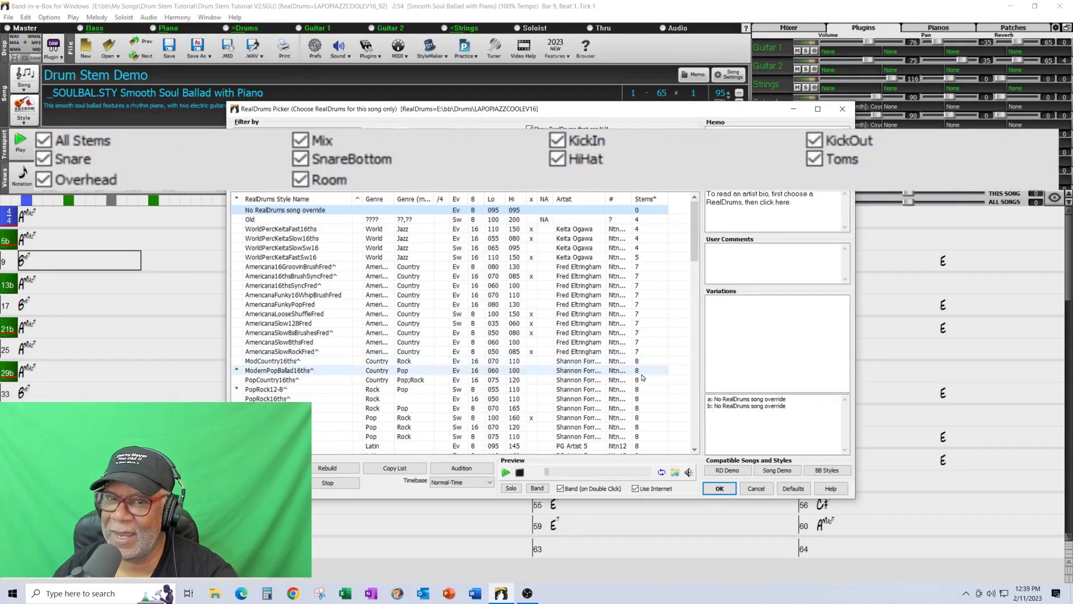
left_click(268, 371)
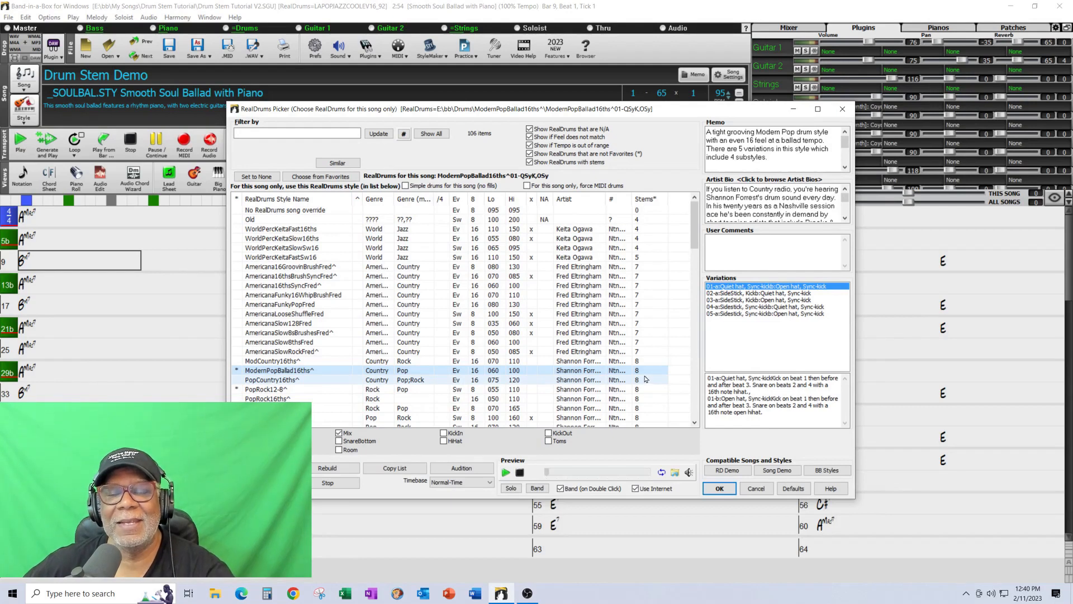
- Audition the ModernPopBallad16ths^ style with the band and as a drum solo, and stop the preview
mouse_move(646, 379)
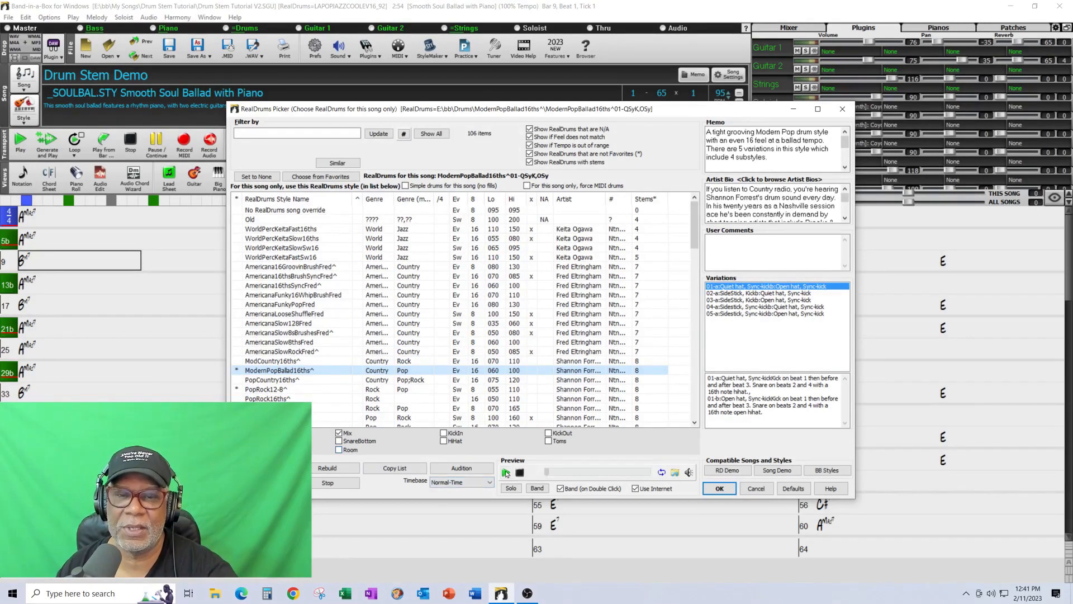
left_click(506, 473)
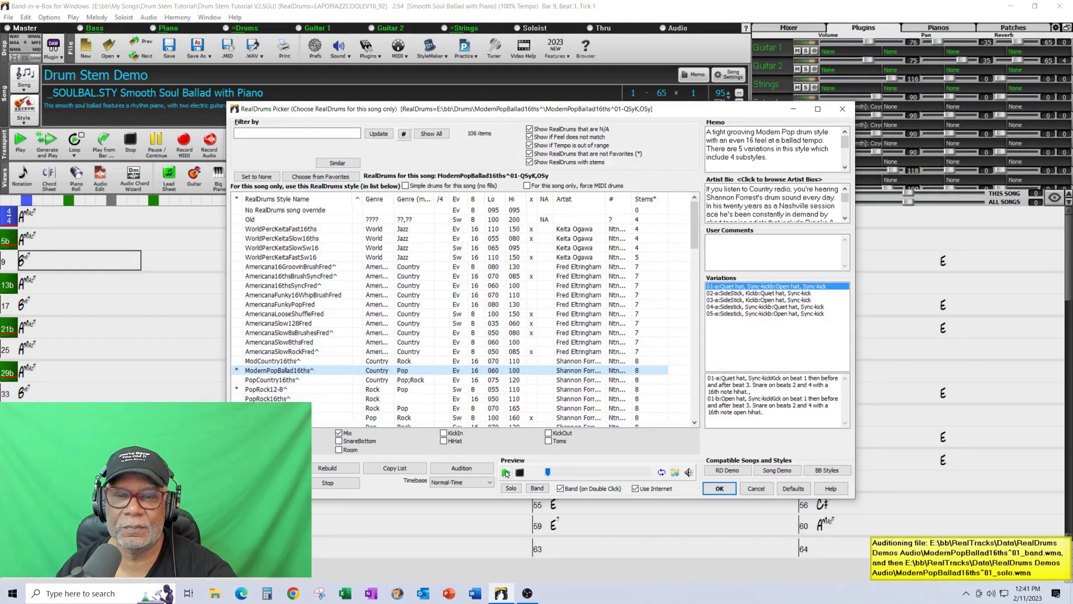
left_click(511, 489)
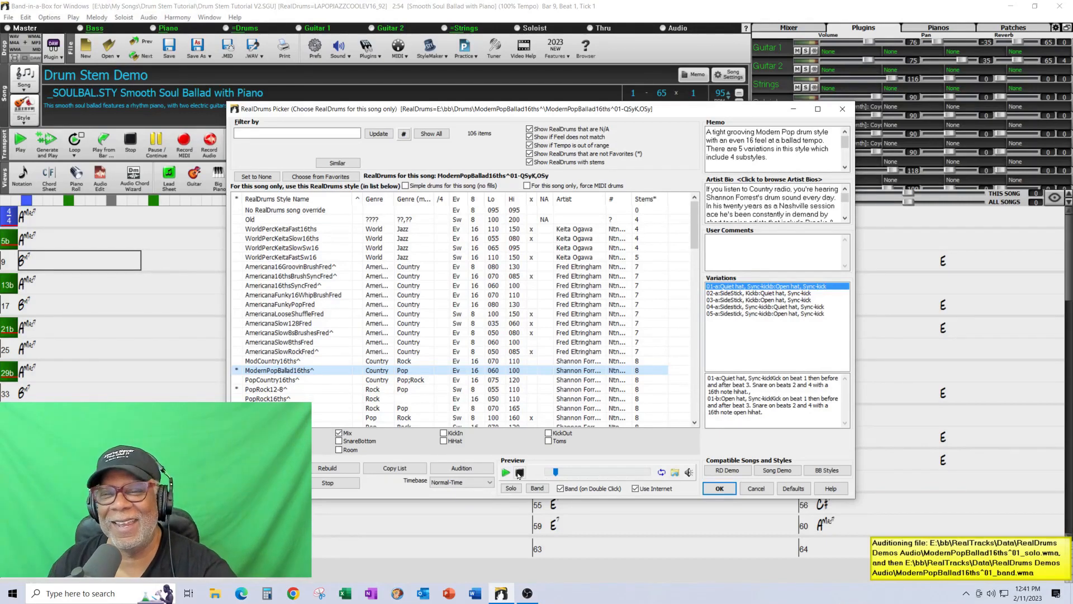
left_click(518, 472)
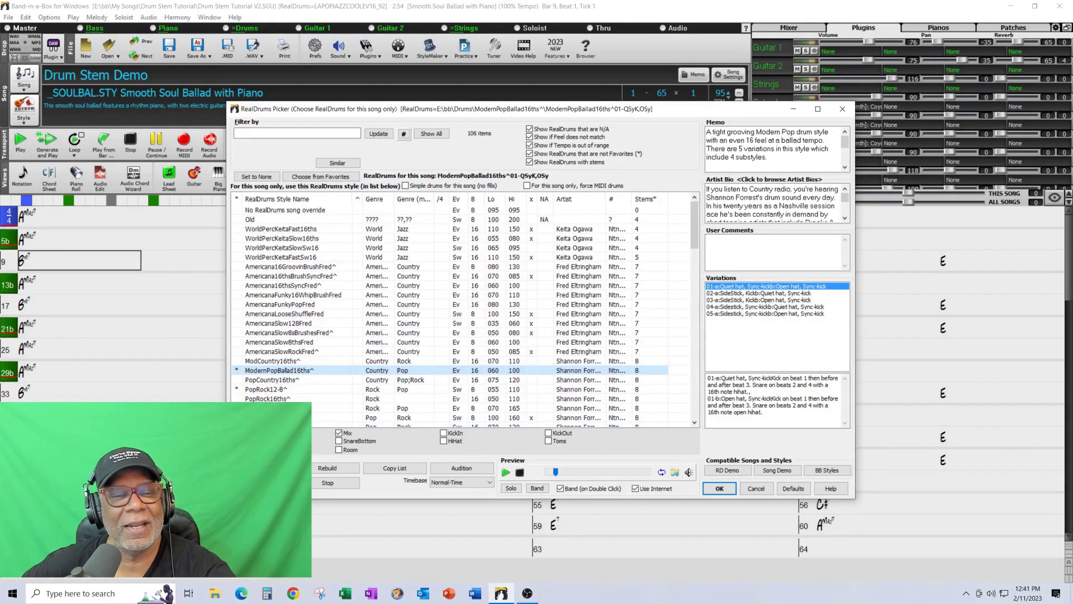
- Enable all stems of ModernPopBallad16ths^ and load them onto the utility tracks
left_click(234, 433)
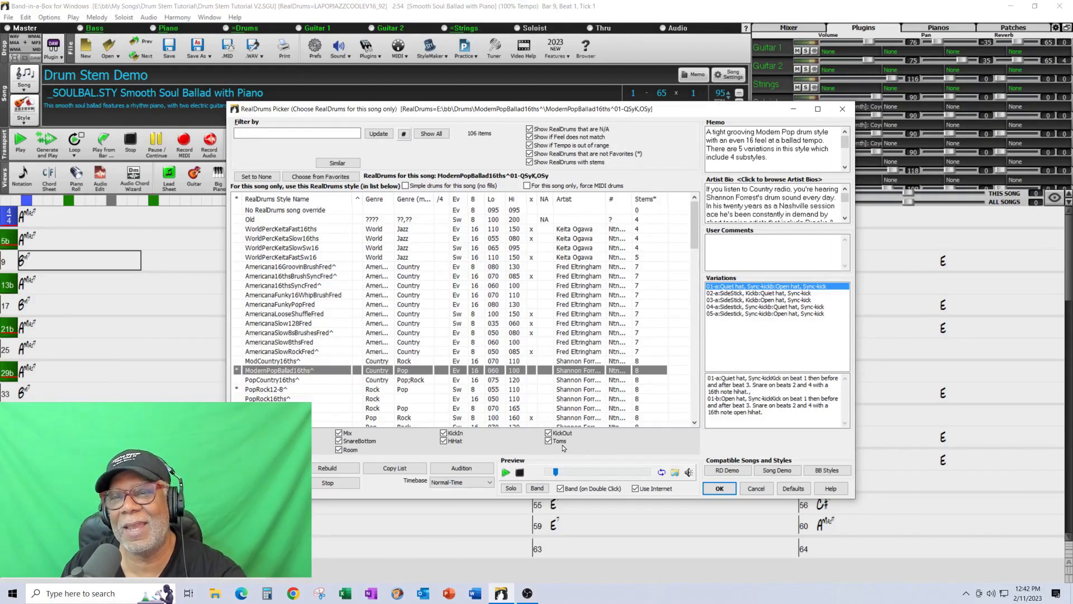
left_click(720, 489)
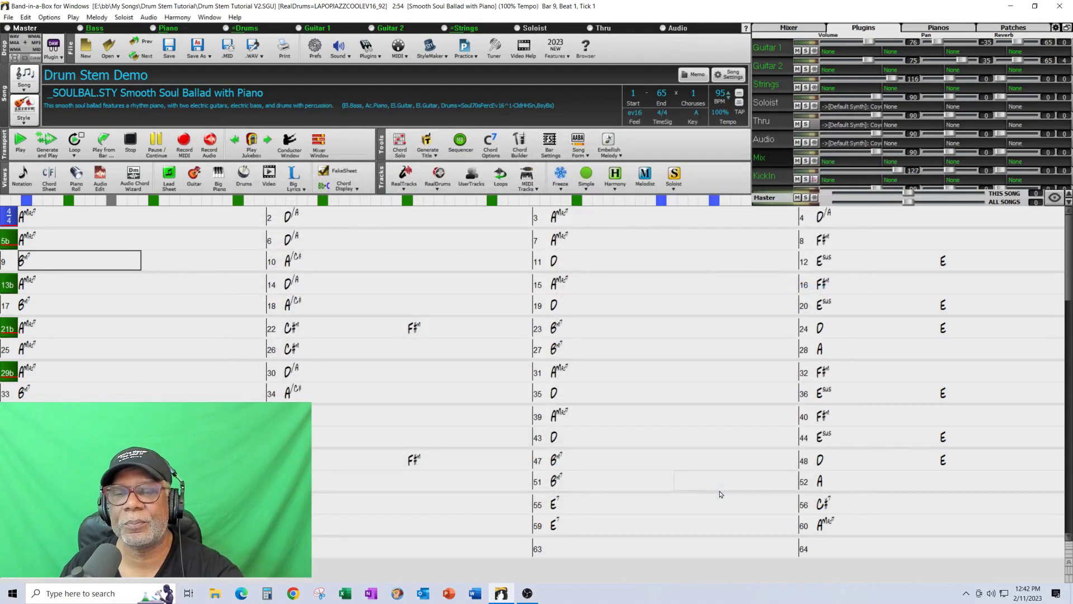
- Show the track patches in the mixer, float the mixer to view the drum stem tracks, and dock it again
left_click(1066, 204)
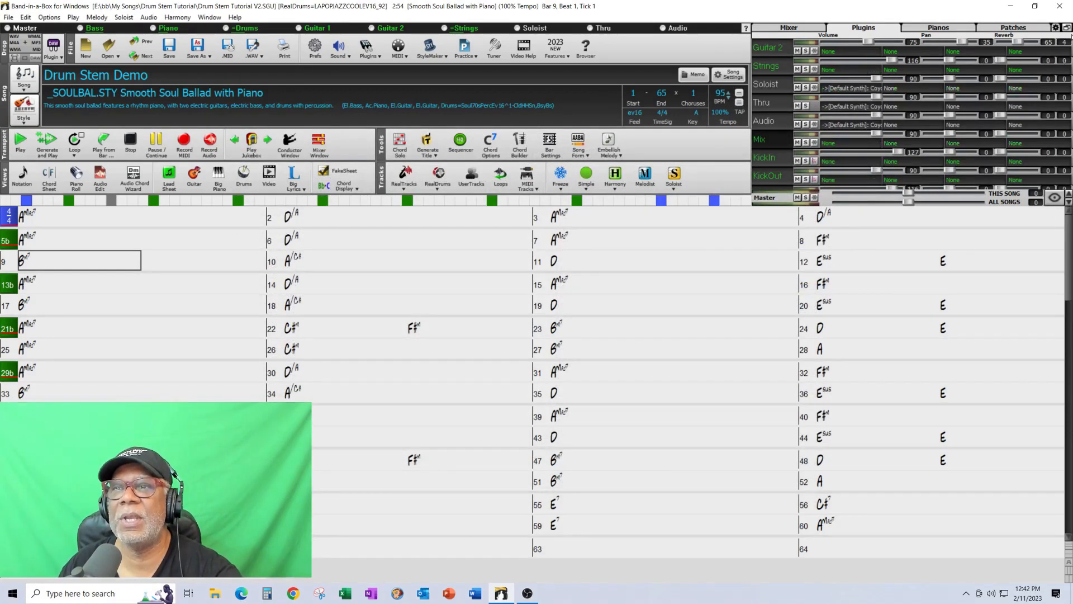
left_click(1056, 28)
left_click(1044, 29)
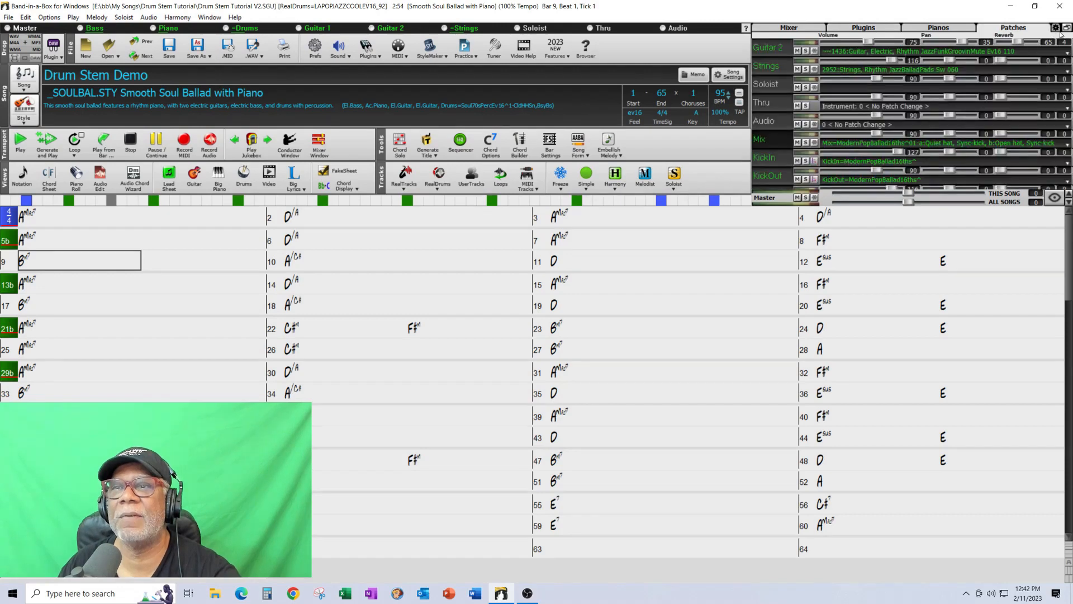
left_click(1066, 29)
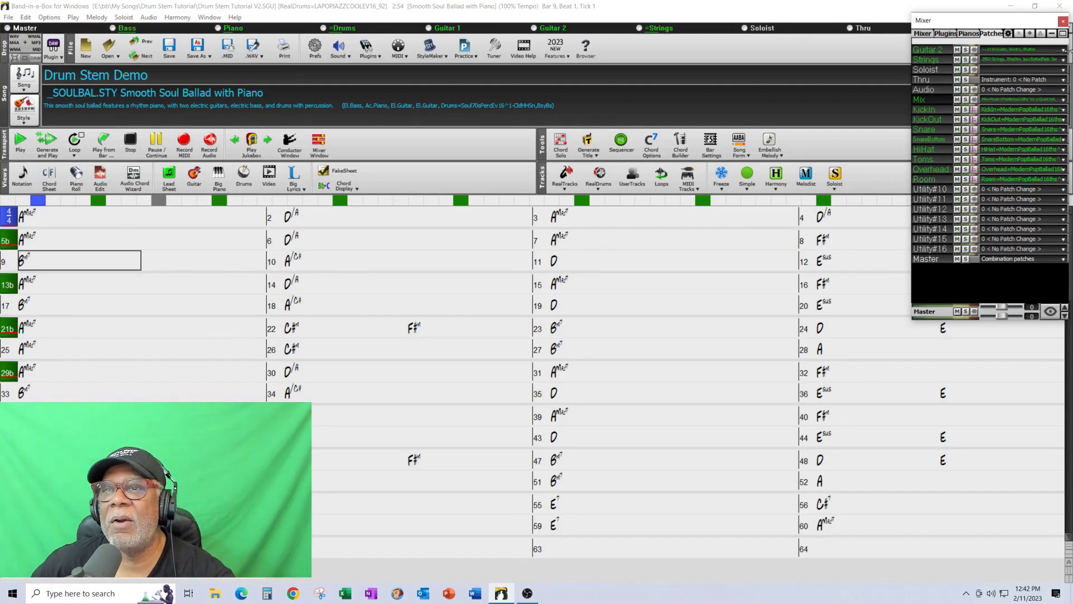
left_click(1063, 34)
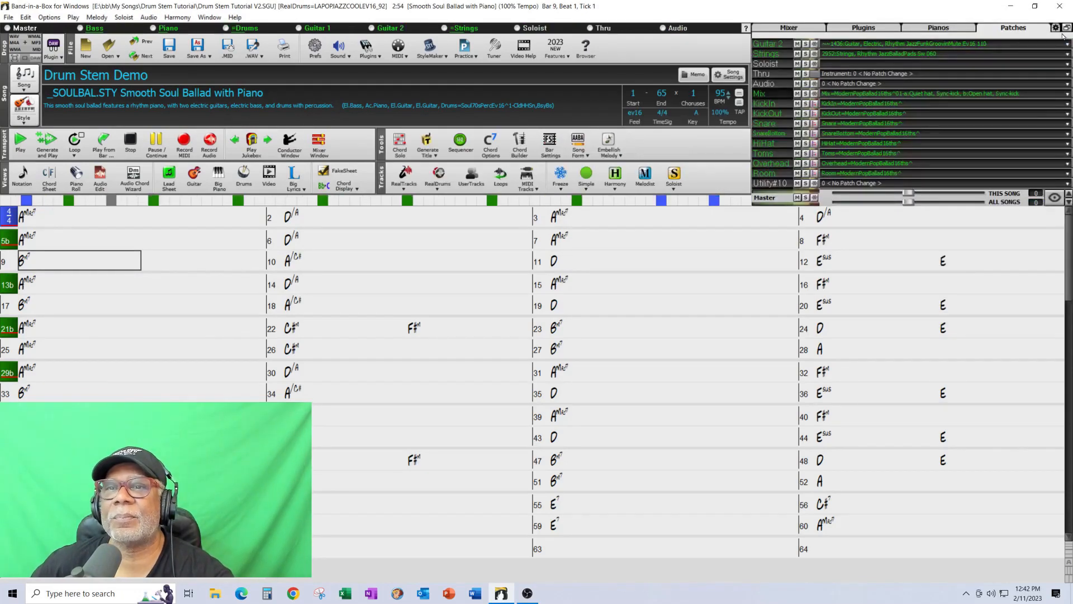
- Mute the Drums track and the individual stems from KickIn to Room, leaving the Mix stem active
left_click(1069, 195)
left_click(1068, 195)
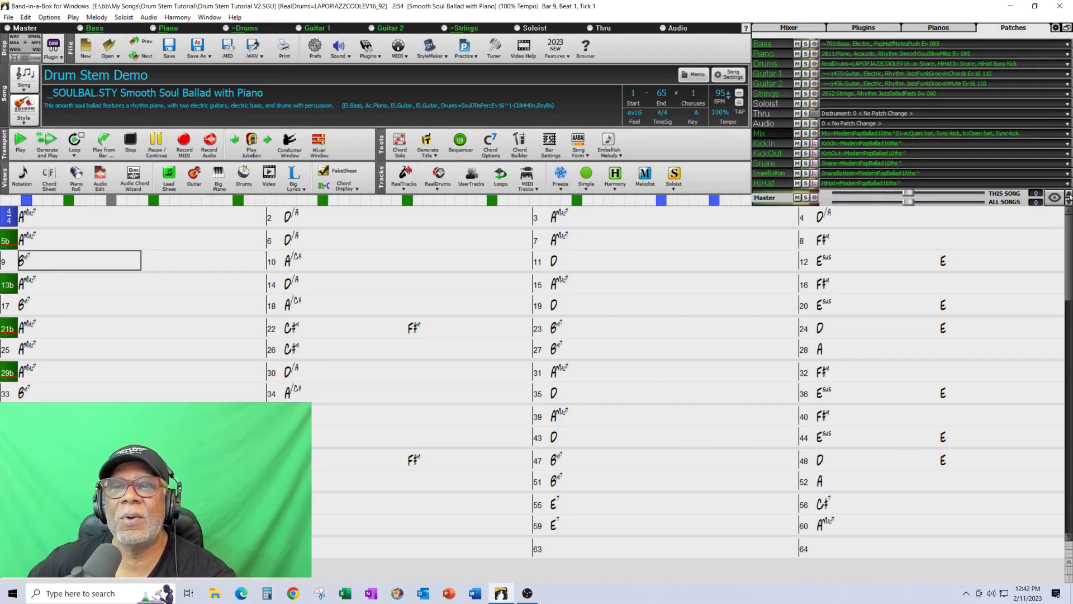
left_click(798, 63)
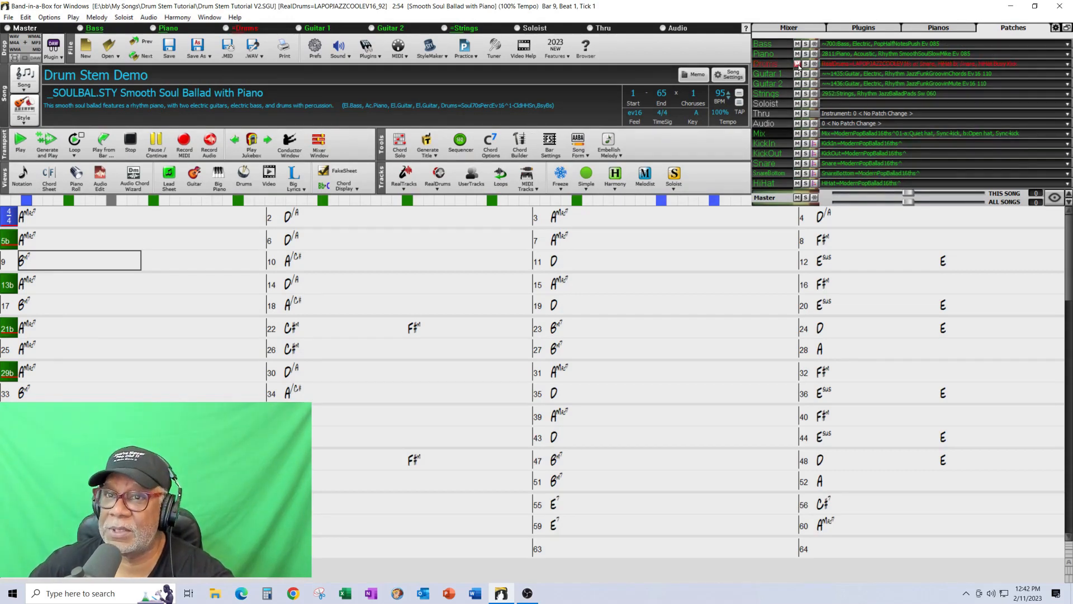
left_click(797, 143)
left_click(797, 153)
left_click(797, 163)
left_click(797, 173)
left_click(797, 183)
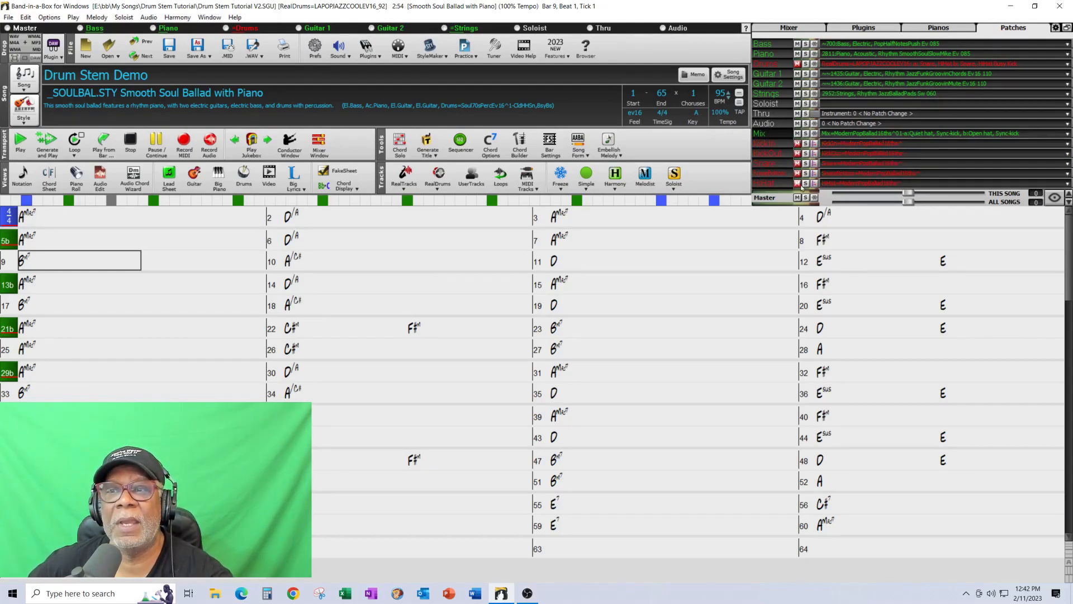
scroll(1069, 203, "down", 4)
left_click(797, 153)
left_click(797, 163)
left_click(797, 173)
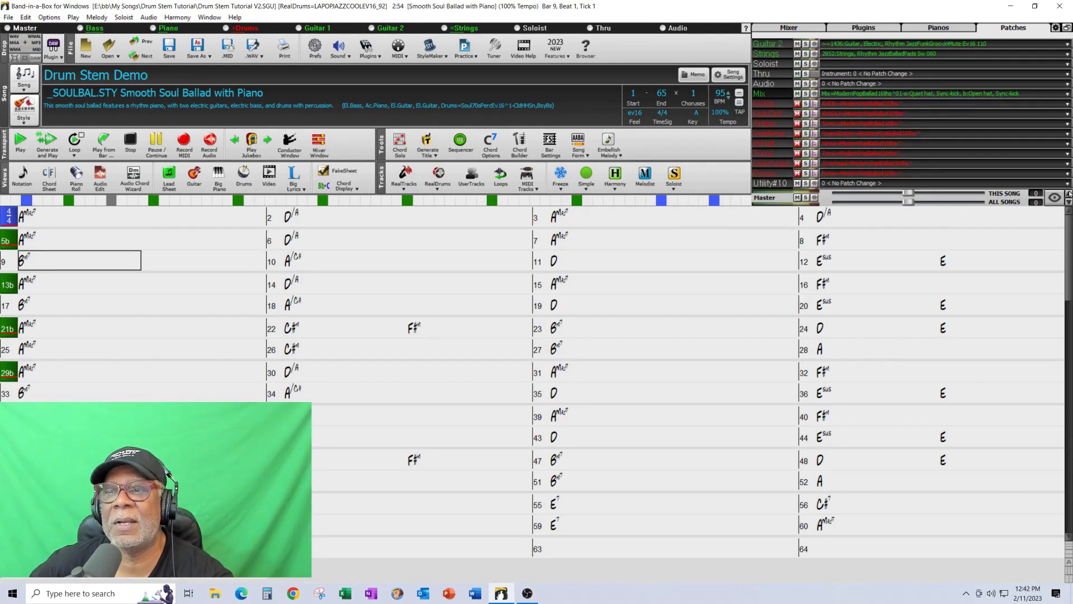
- Play the song from bar 1 to hear the Mix stem with the band, and stop playback
scroll(1069, 194, "up", 3)
scroll(1069, 194, "up", 1)
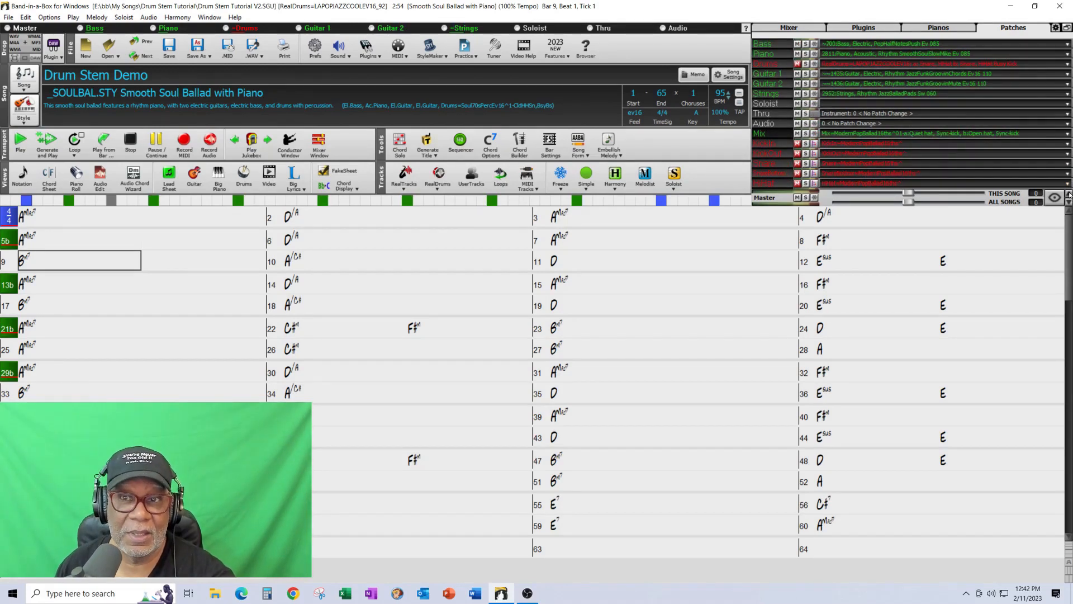
left_click(95, 217)
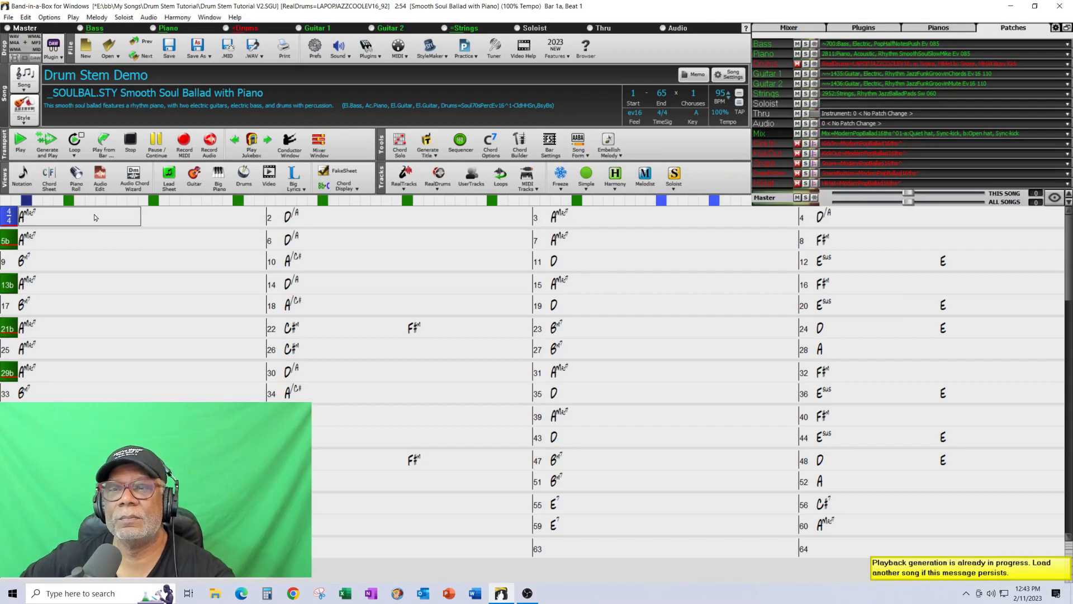
left_click(95, 218)
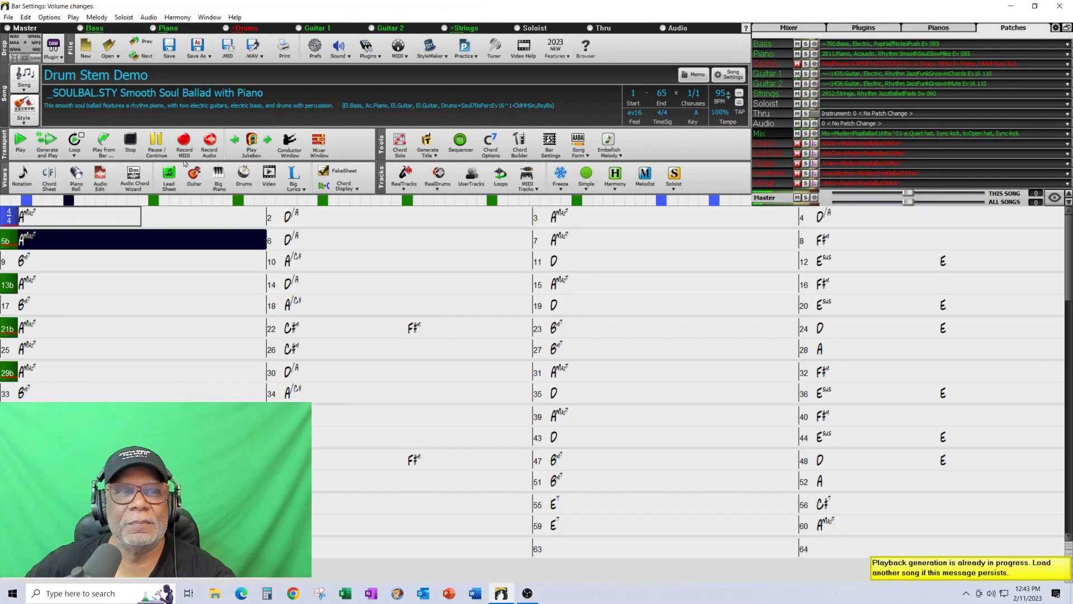
left_click(133, 149)
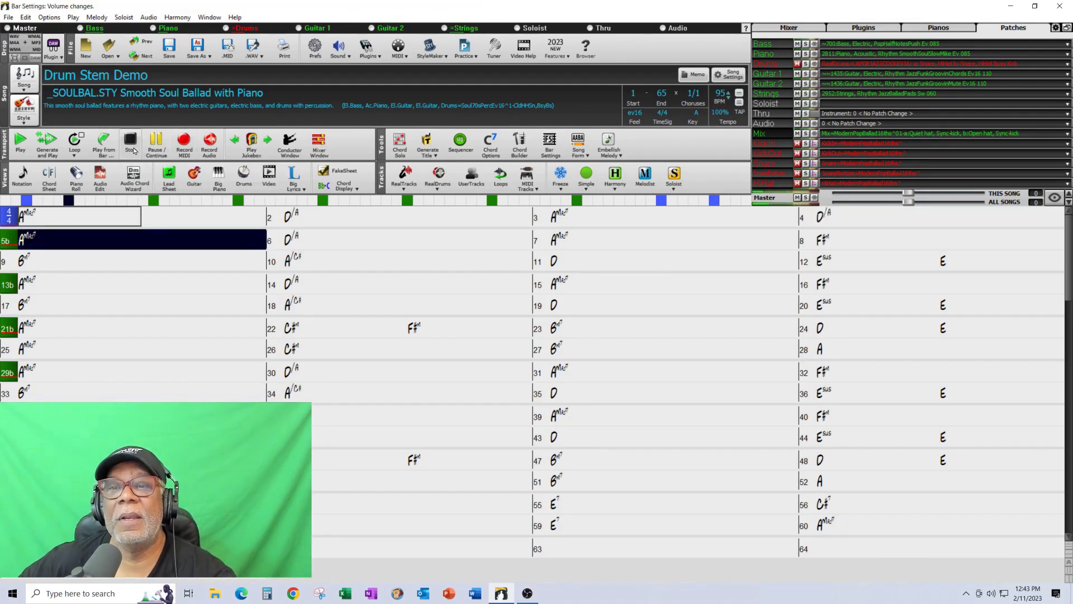
- Mute the Mix stem and unmute KickIn, KickOut, Snare, SnareBottom, HiHat, Toms, Overhead and Room
left_click(797, 134)
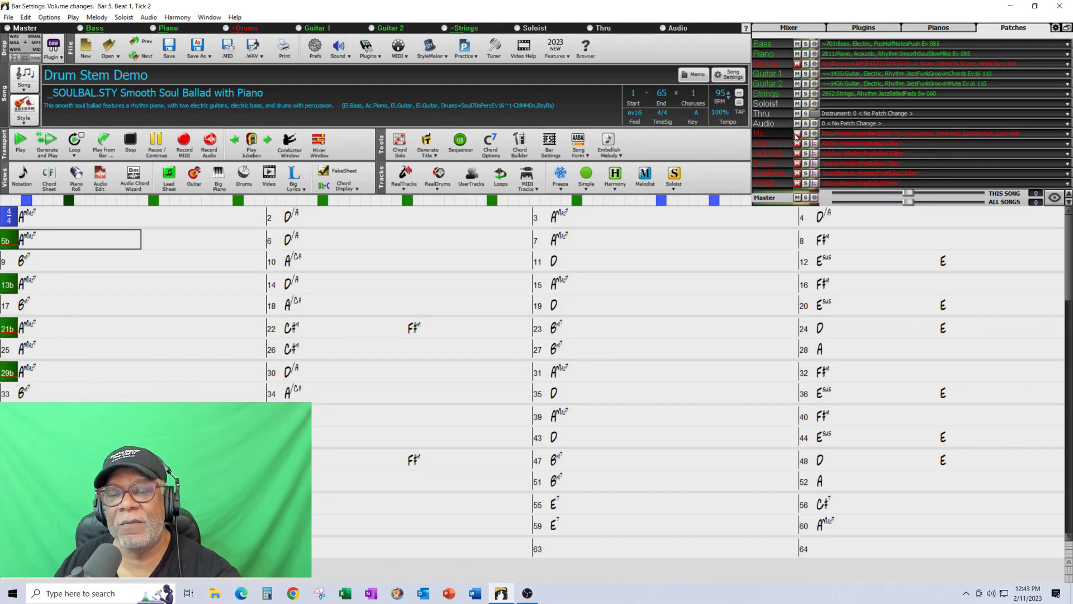
left_click(797, 143)
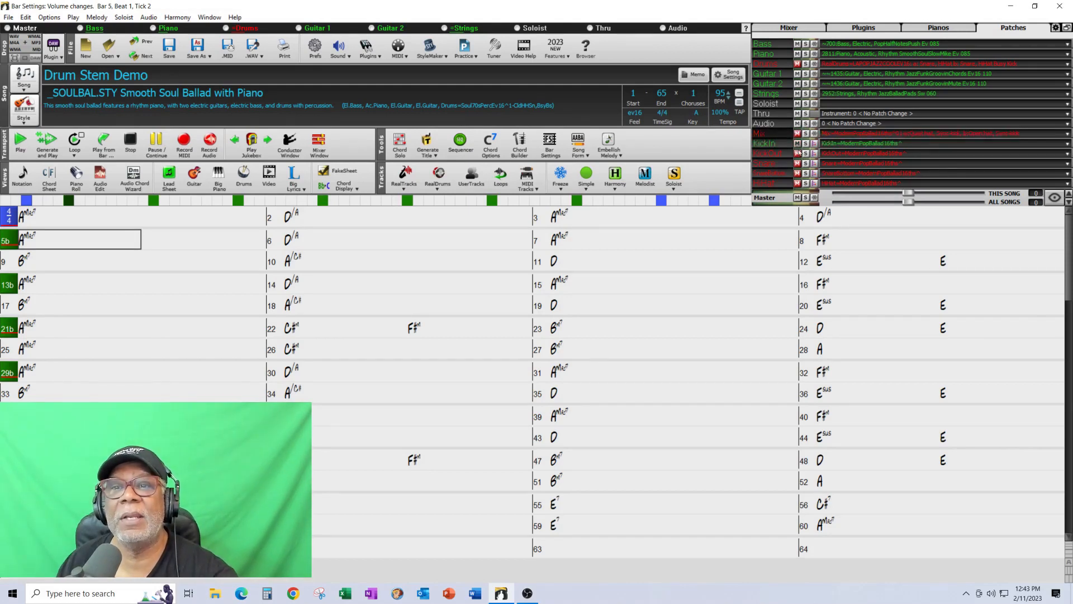
left_click(797, 153)
left_click(797, 164)
left_click(797, 174)
left_click(798, 184)
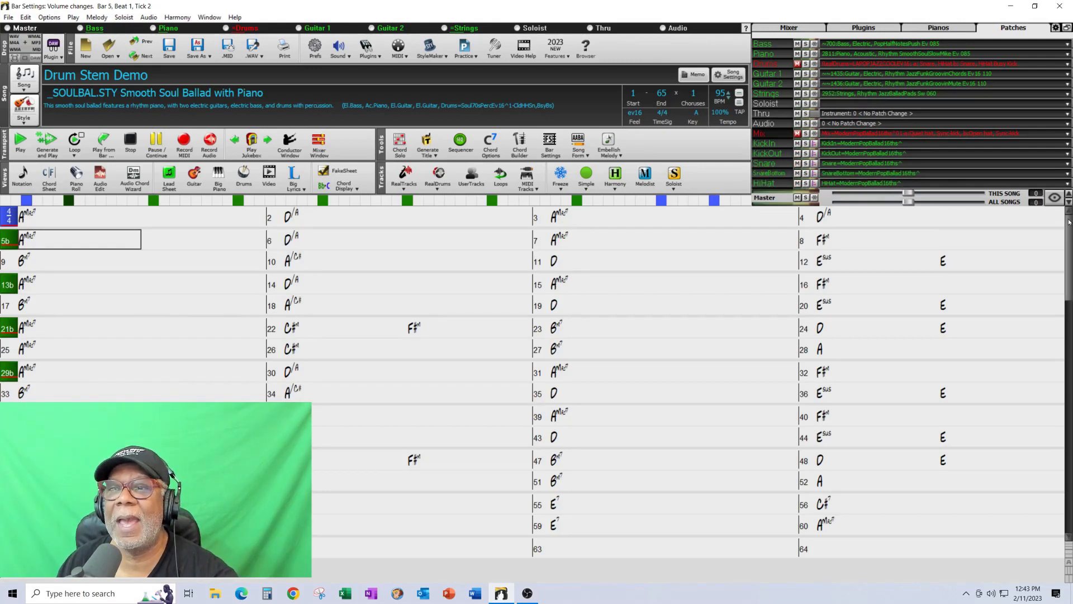
scroll(1067, 209, "down", 3)
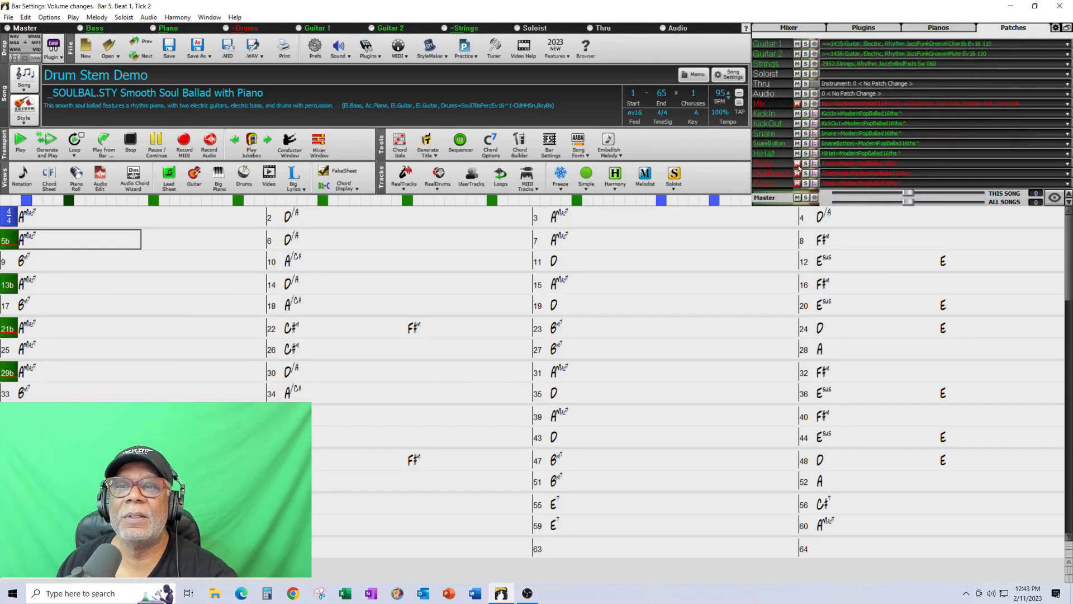
left_click(797, 173)
left_click(797, 183)
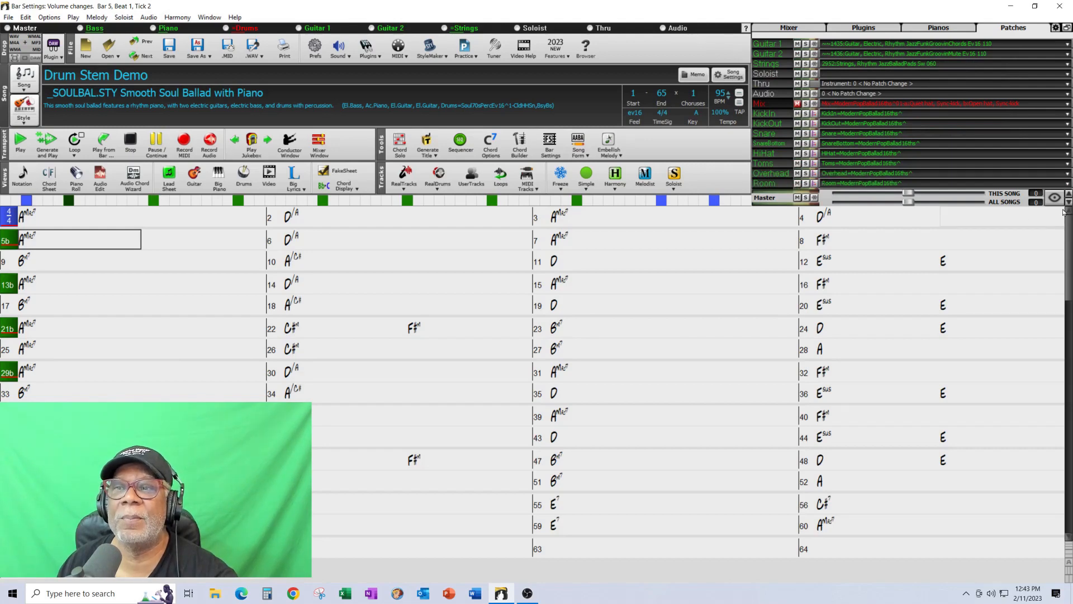
- Play the song from bar 1, solo the KickIn, KickOut, Snare, SnareBottom and HiHat stems in turn, and stop playback
scroll(1068, 205, "down", 2)
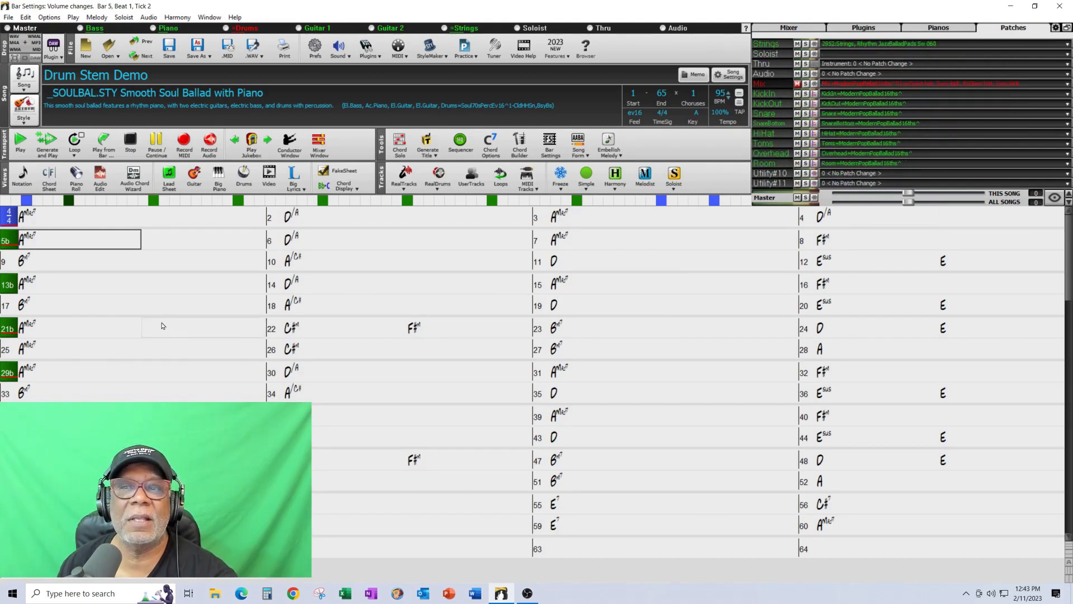
left_click(74, 219)
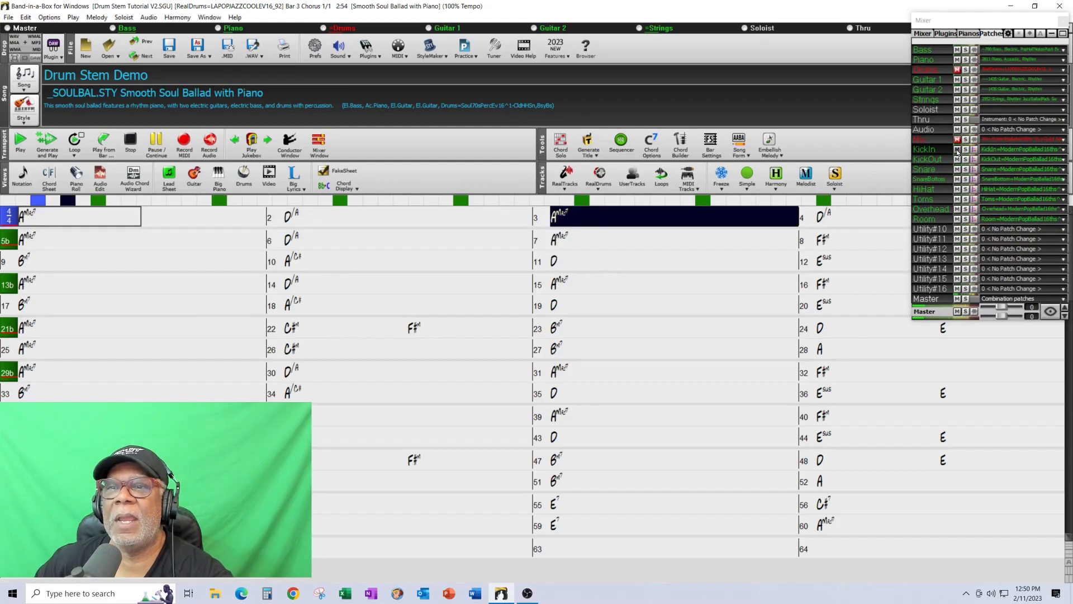
left_click(965, 150)
left_click(966, 160)
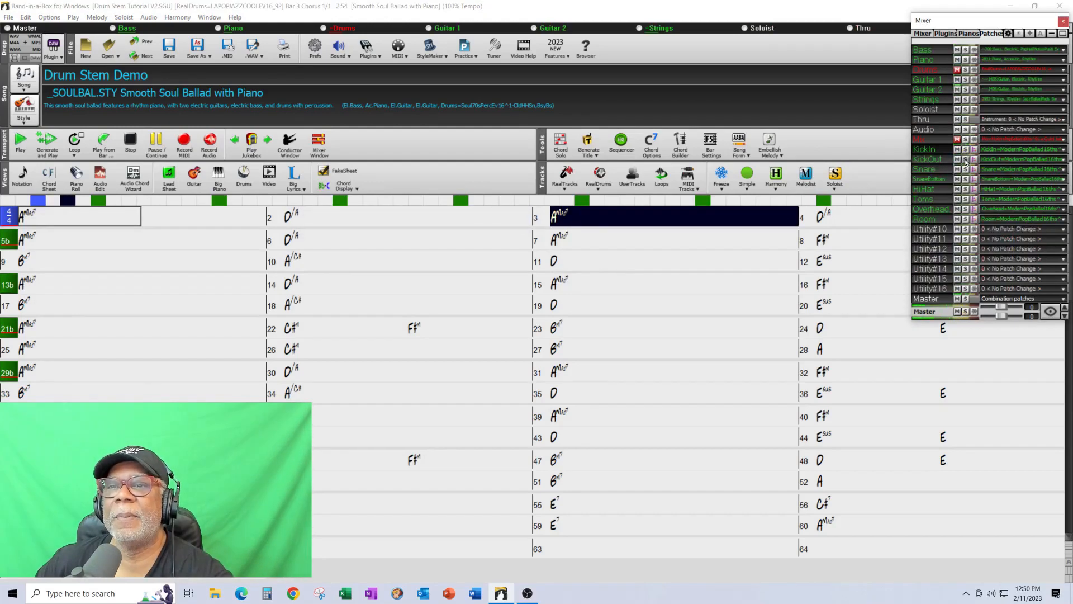
left_click(966, 169)
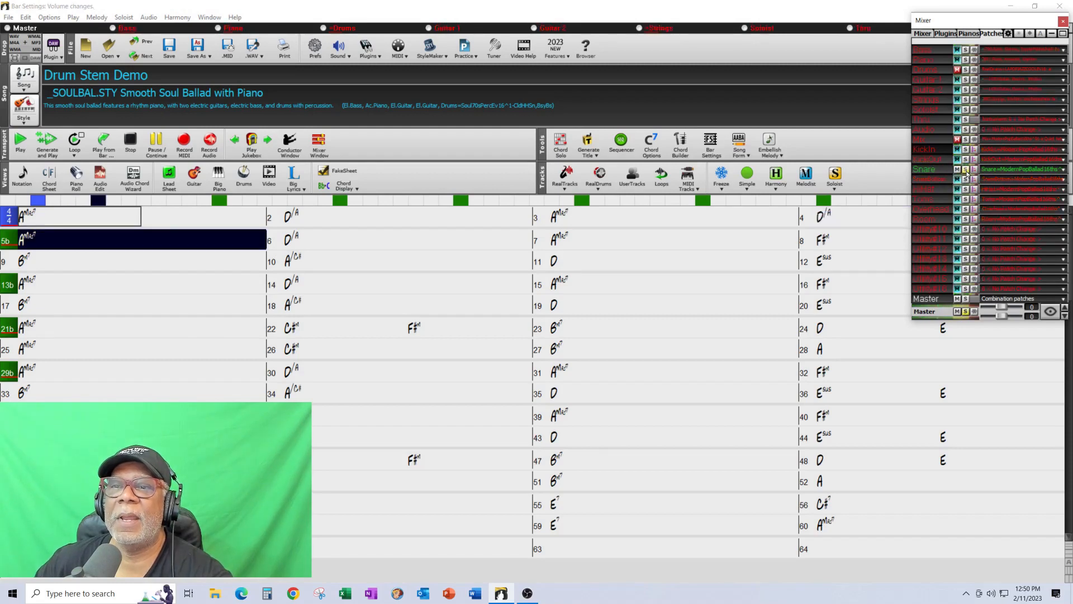
left_click(966, 170)
left_click(966, 179)
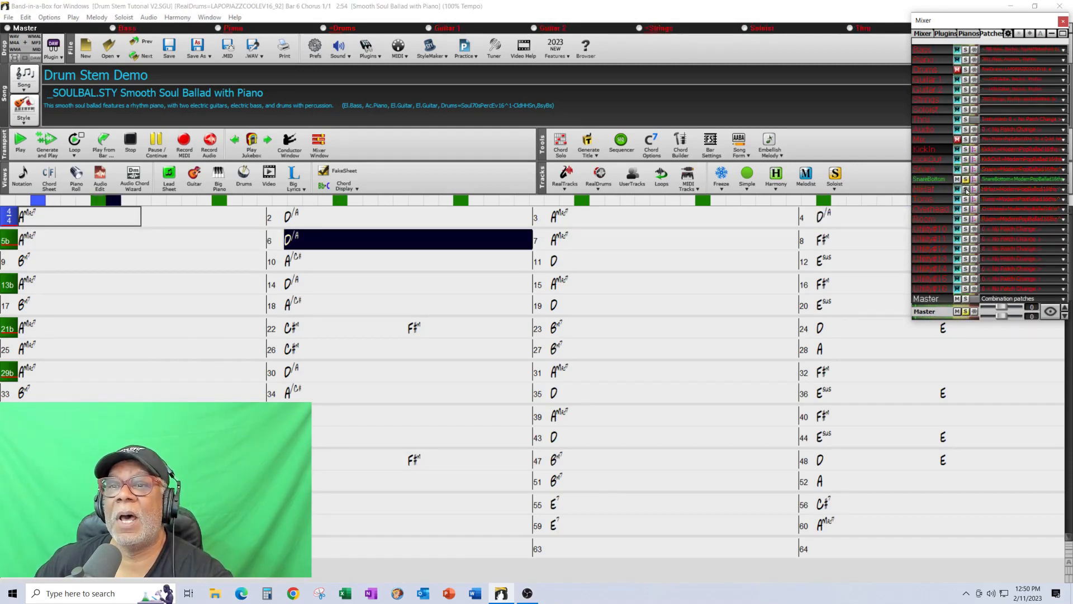
left_click(967, 190)
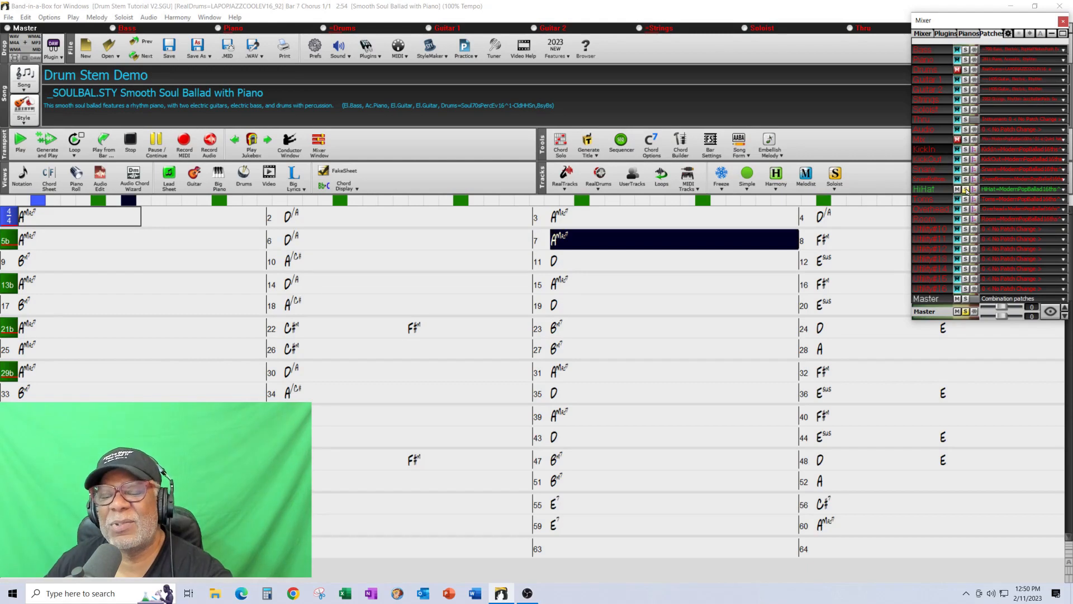
left_click(966, 190)
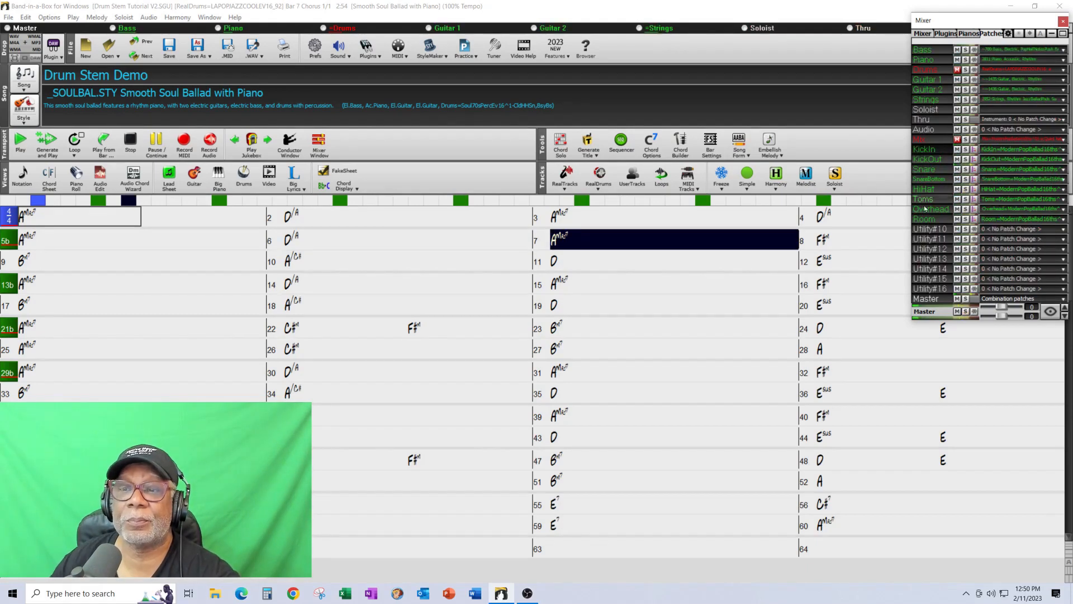
left_click(130, 145)
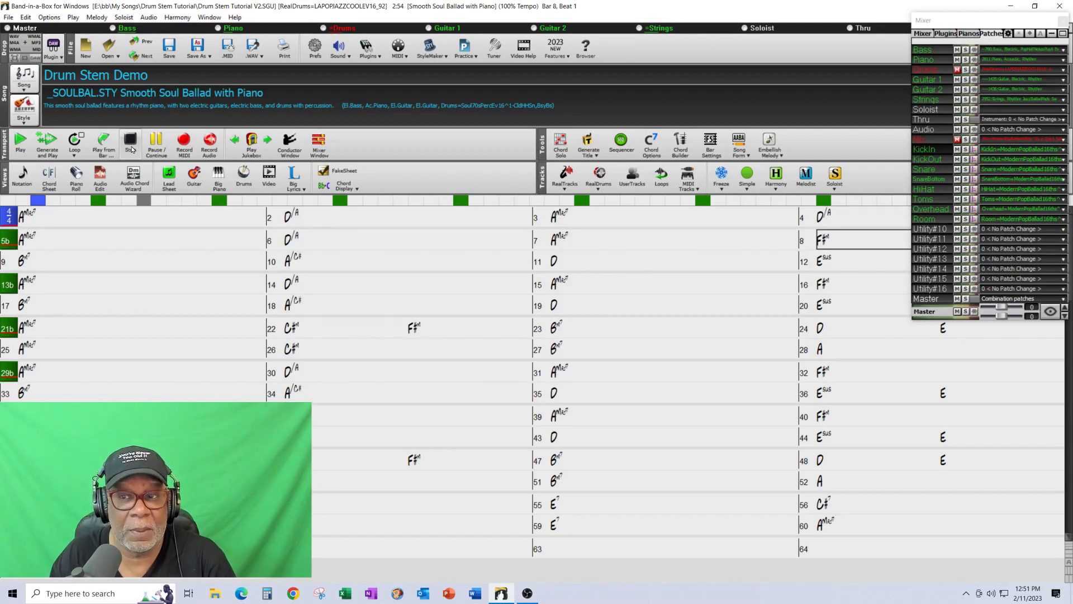
- In the audio editor, add volume nodes to the KickIn track so its level drops to silence around bar 21
left_click(103, 182)
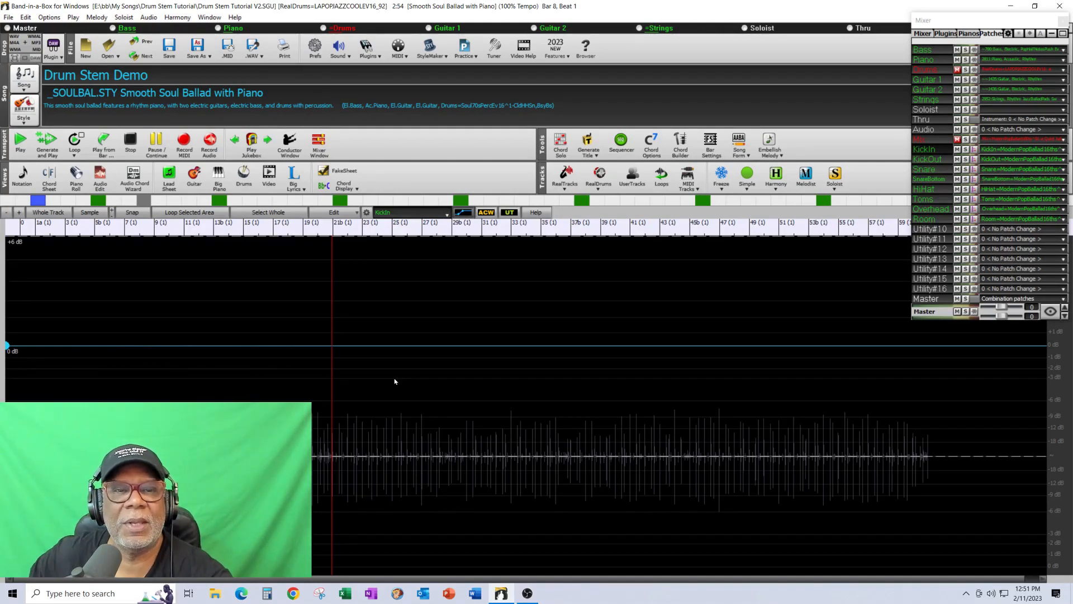
left_click(331, 347)
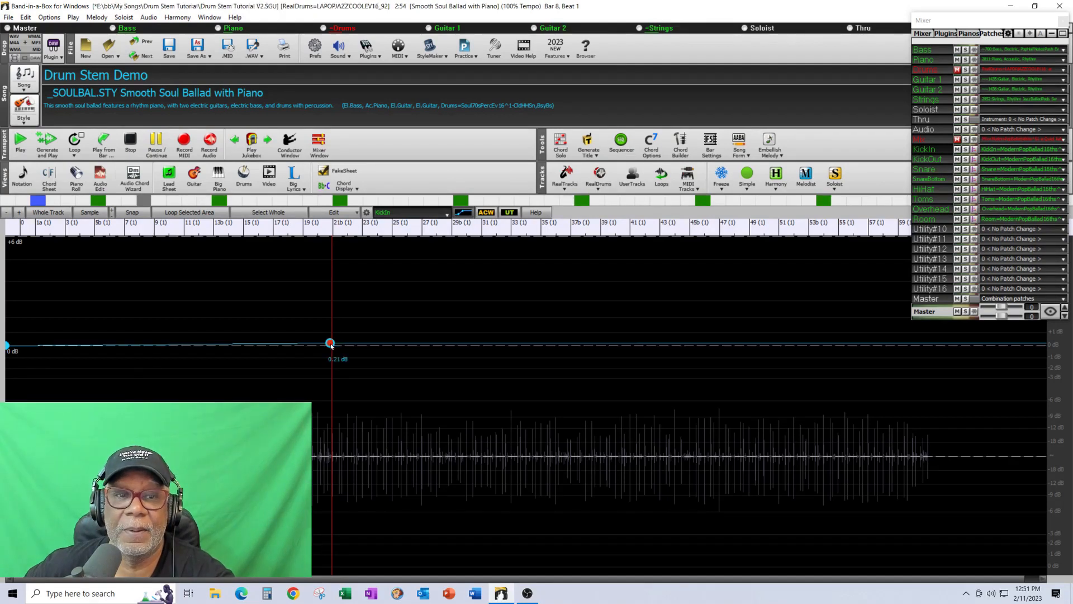
left_click(322, 346)
left_click_drag(322, 346, 339, 457)
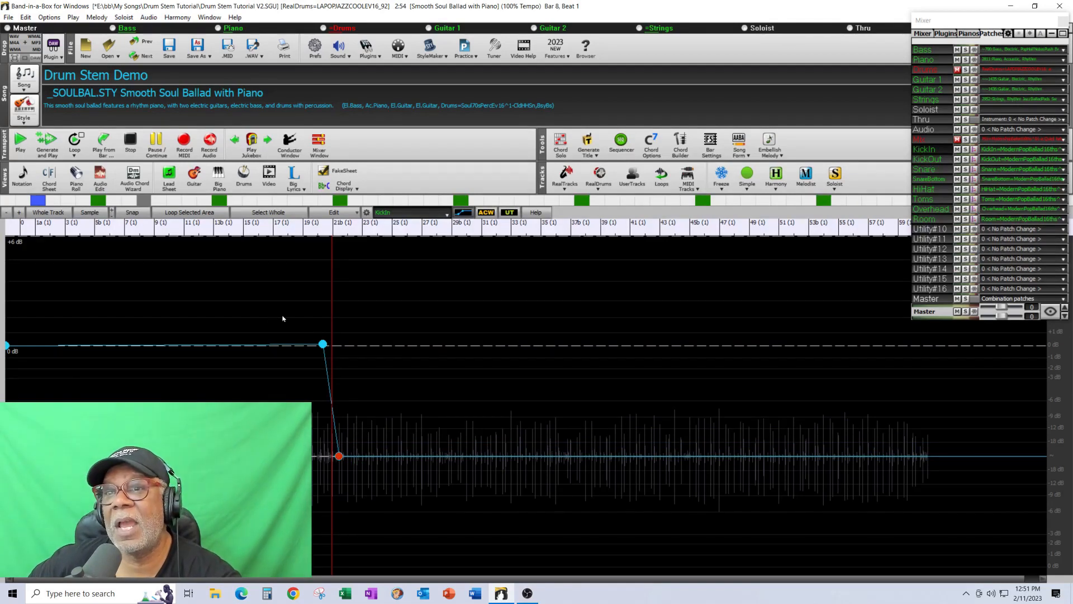
- Add volume nodes to the KickOut track so its level falls from 0 dB to silence at bar 21
left_click(448, 215)
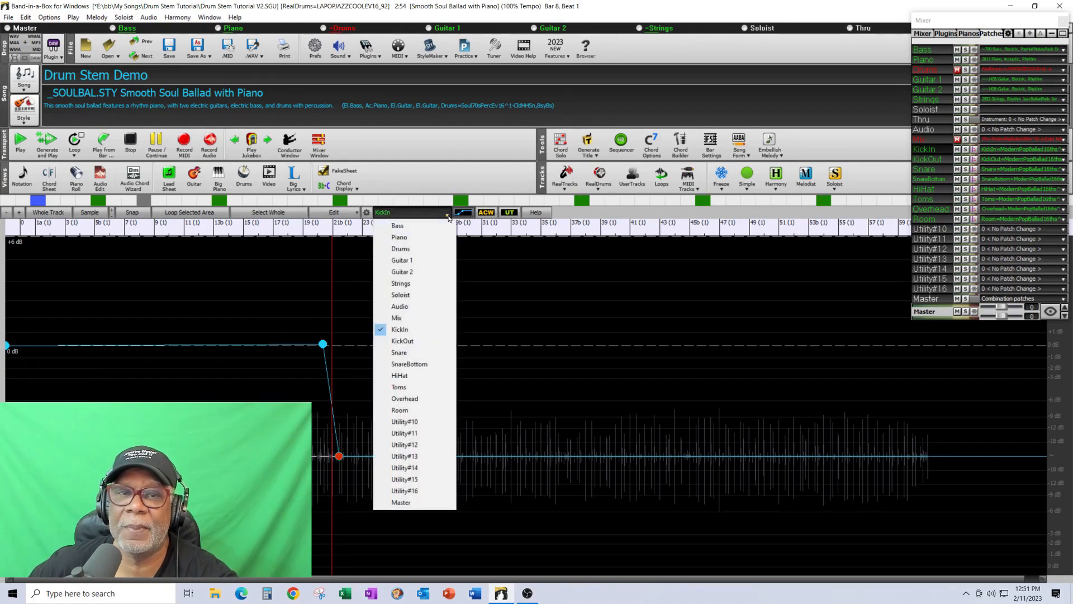
left_click(425, 339)
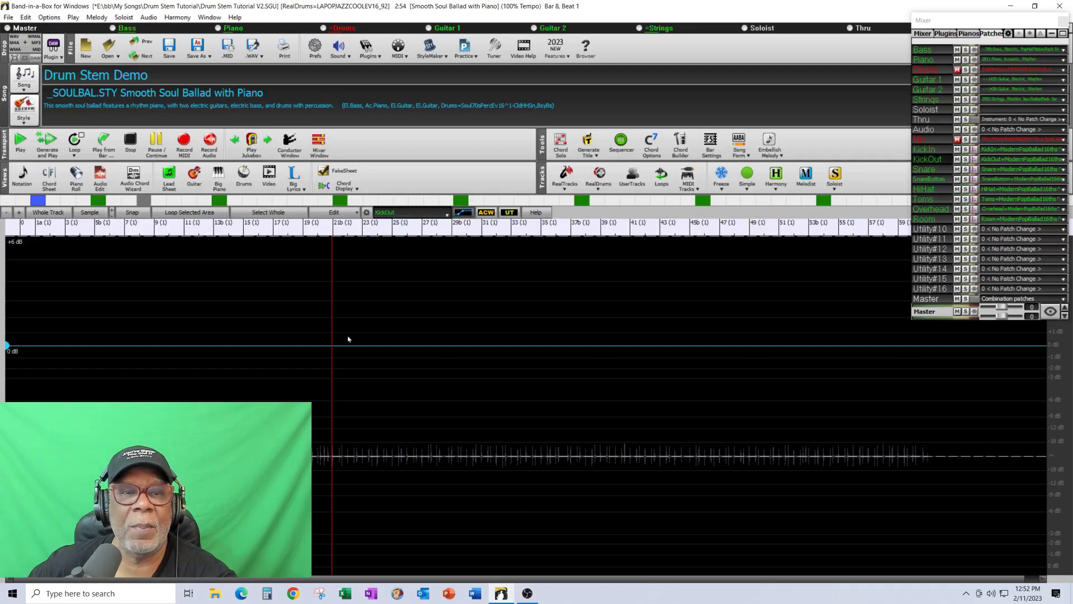
left_click(332, 345)
left_click(325, 344)
left_click_drag(332, 345, 332, 455)
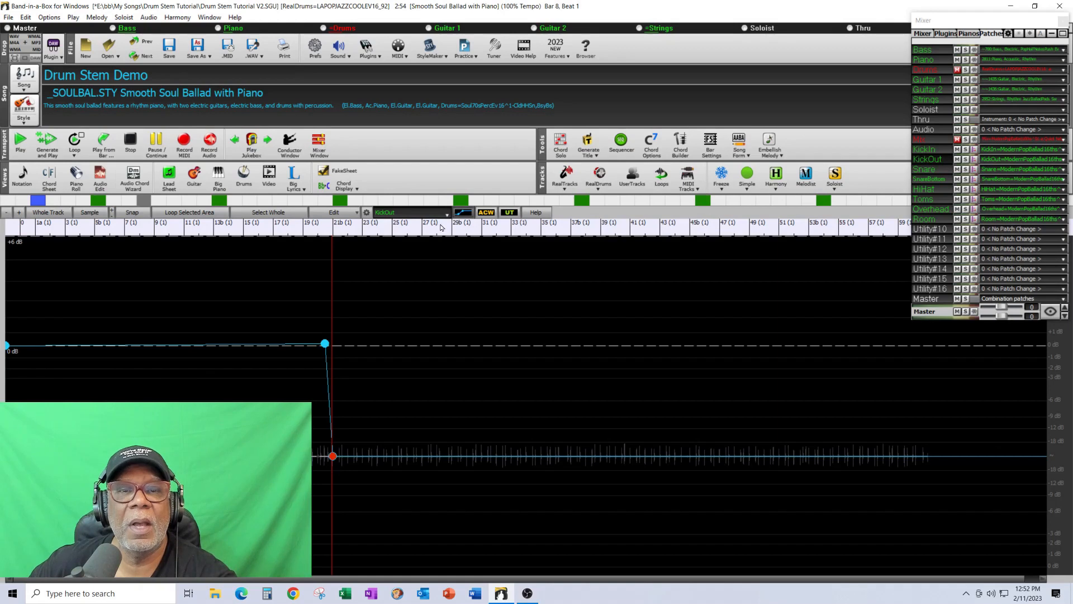
- Reshape the Snare track's volume envelope so it enters at about bar 13 and drops to silence just after bar 21
left_click(447, 214)
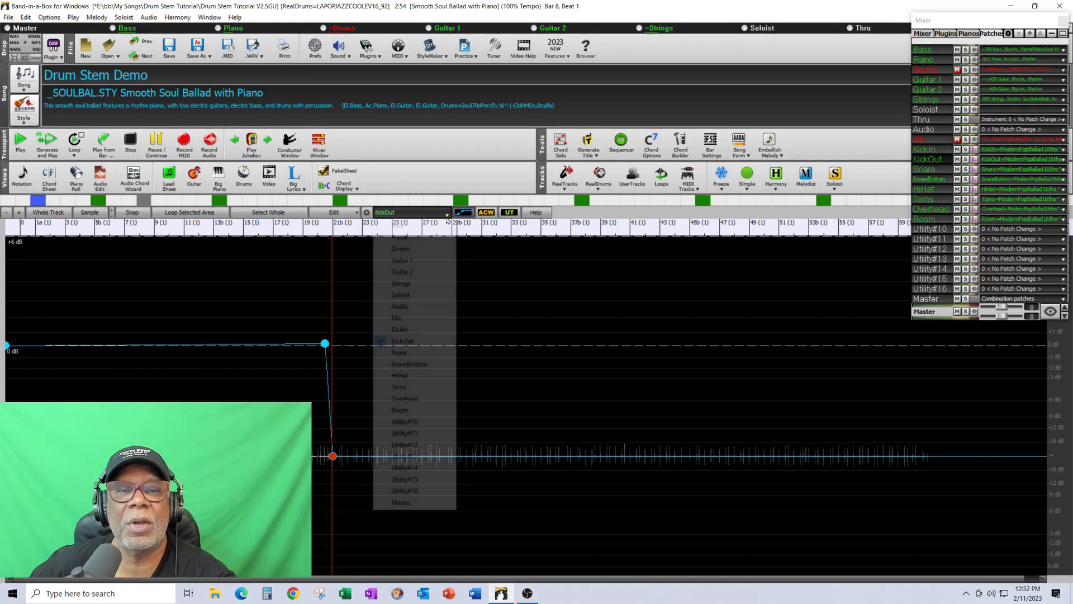
left_click(400, 356)
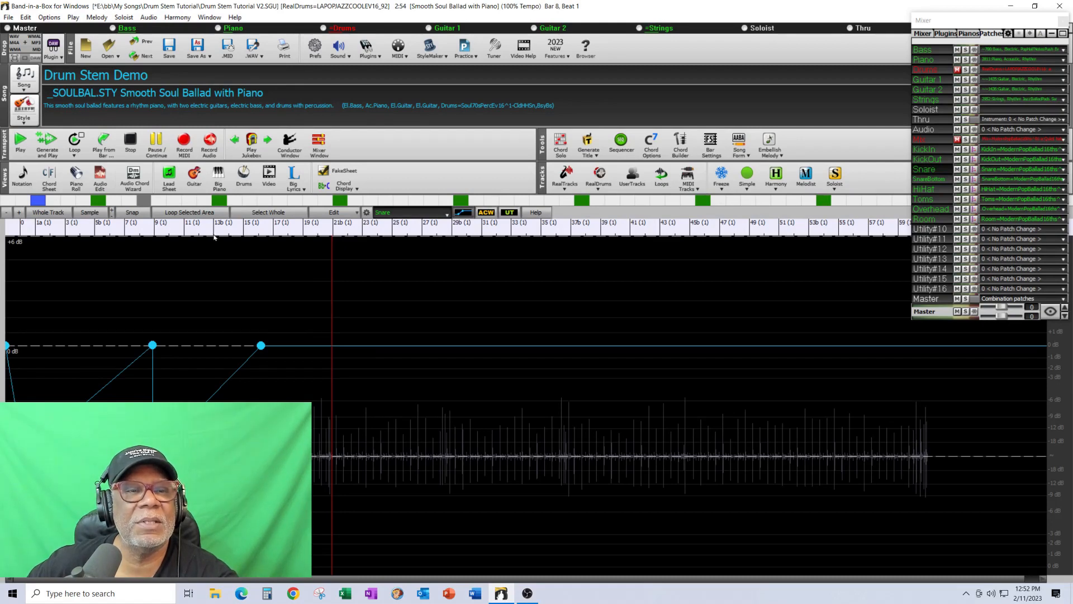
left_click_drag(261, 345, 236, 348)
left_click_drag(153, 457, 212, 346)
left_click_drag(152, 345, 198, 442)
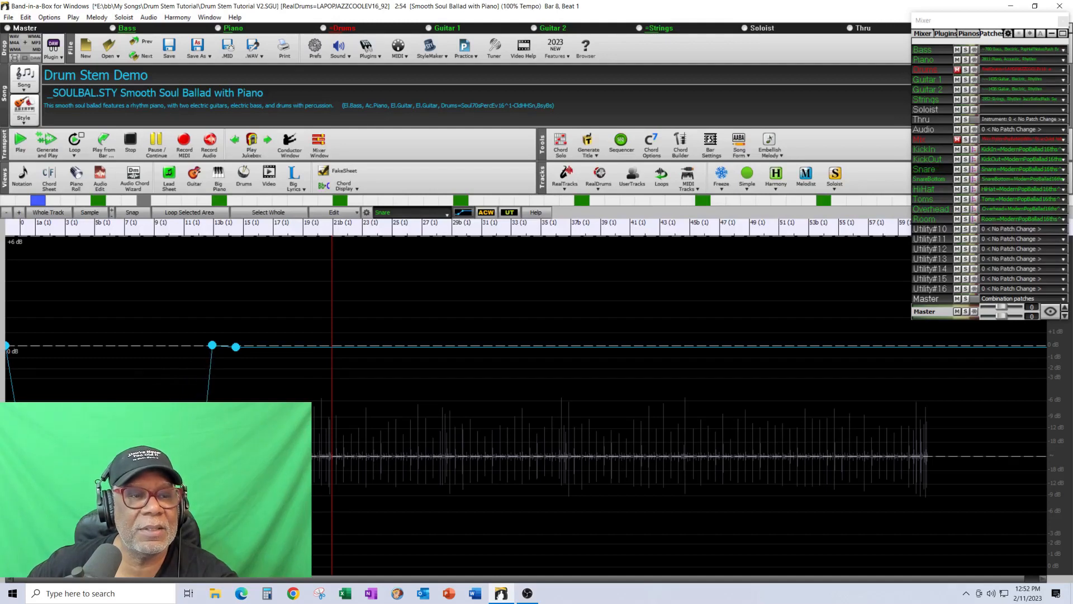
left_click_drag(24, 456, 10, 455)
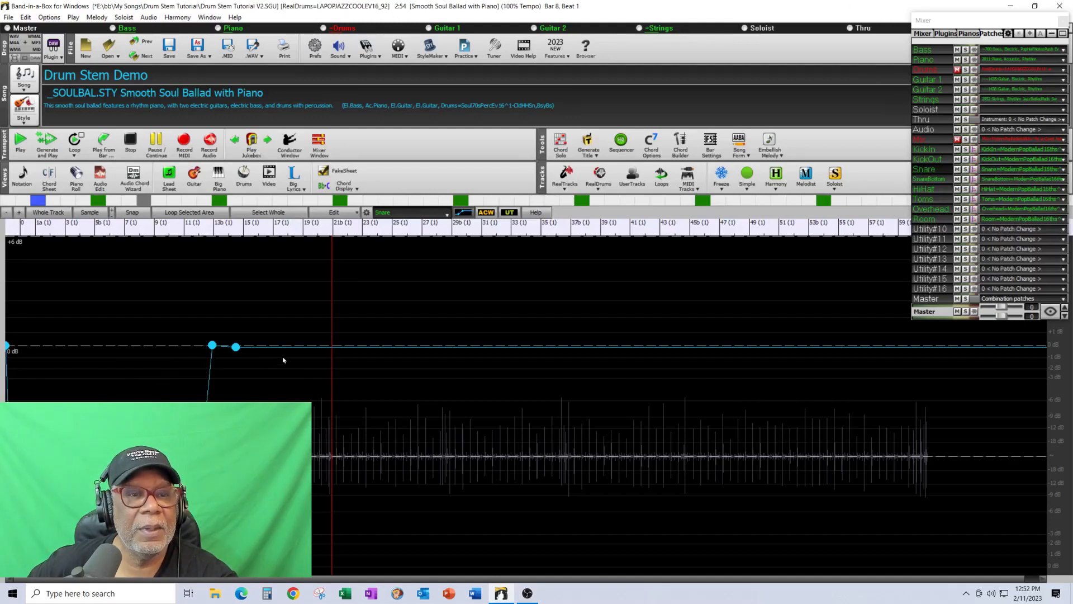
left_click(235, 347)
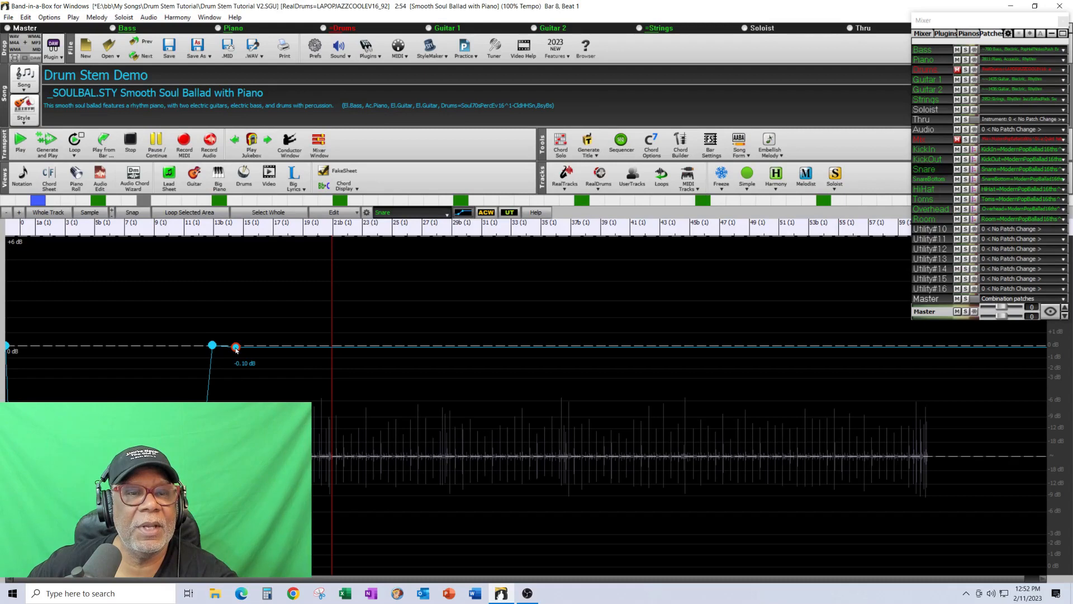
left_click_drag(235, 347, 350, 455)
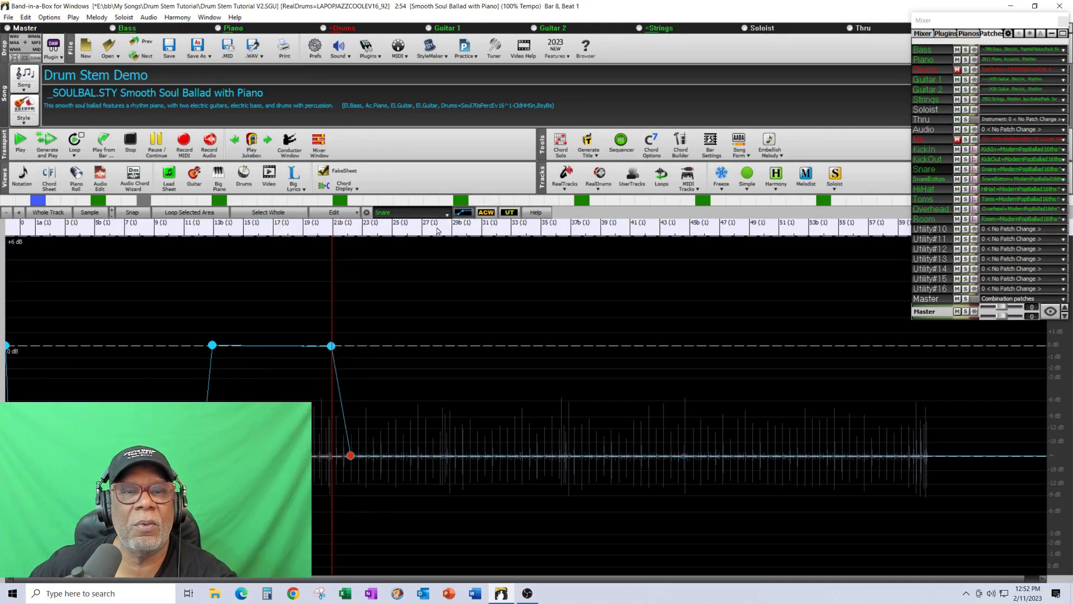
- Hold the SnareBottom track's volume envelope near 0 dB up to bar 21 and drop it to silence there
left_click(444, 212)
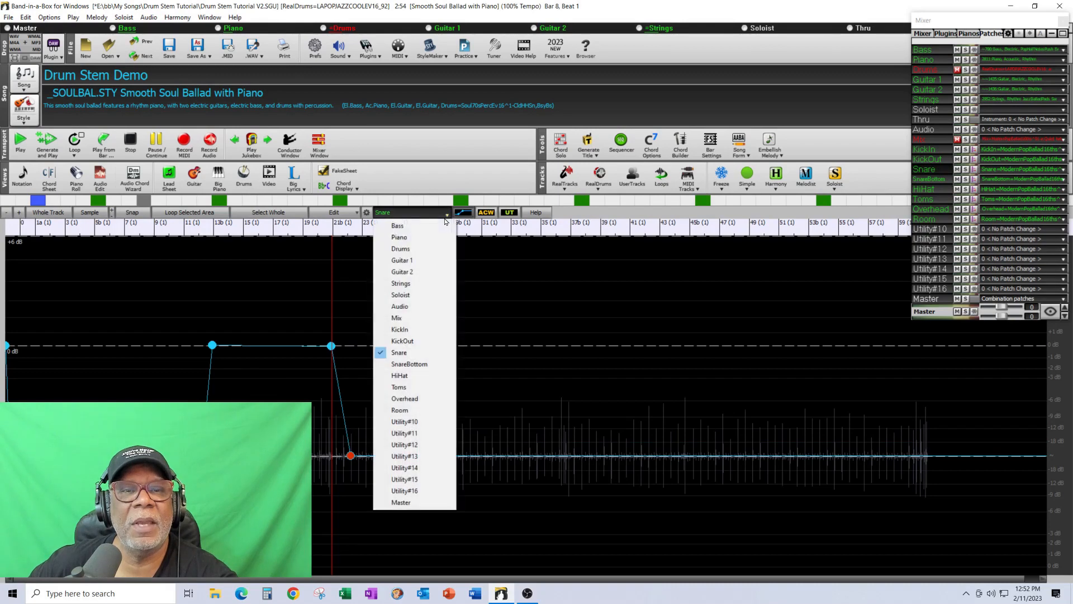
left_click(404, 365)
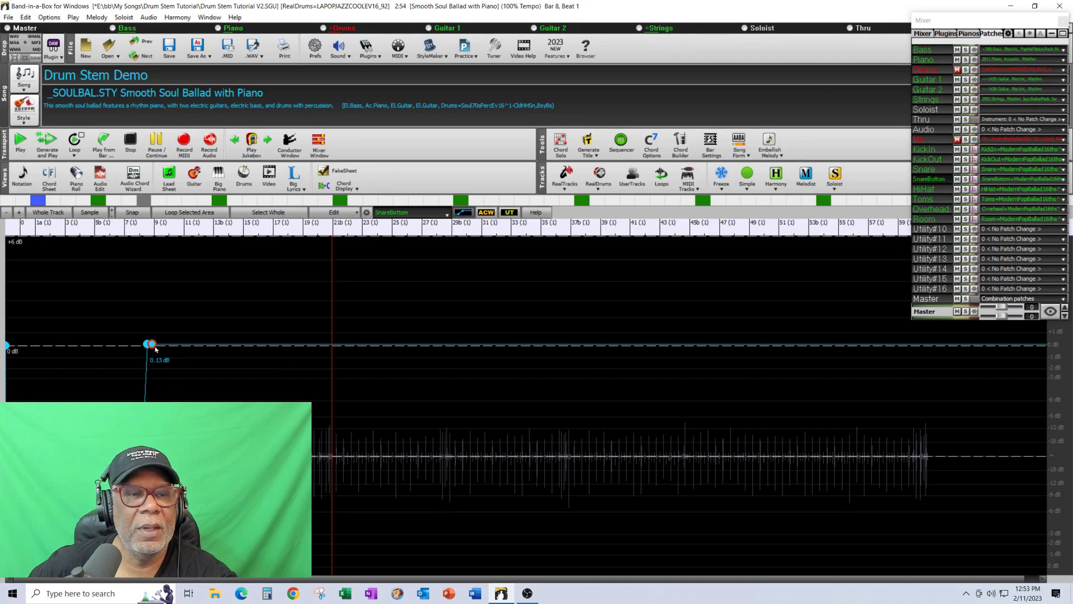
left_click(335, 325)
left_click_drag(355, 334, 337, 459)
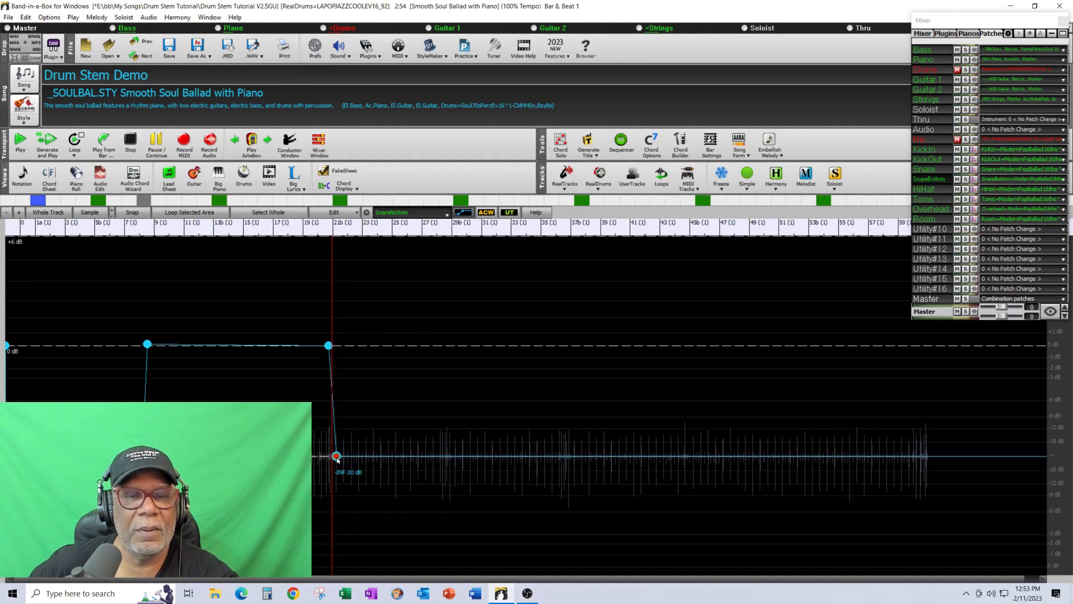
- Add volume nodes at bar 21 of the HiHat track so its level drops to silence
left_click(450, 215)
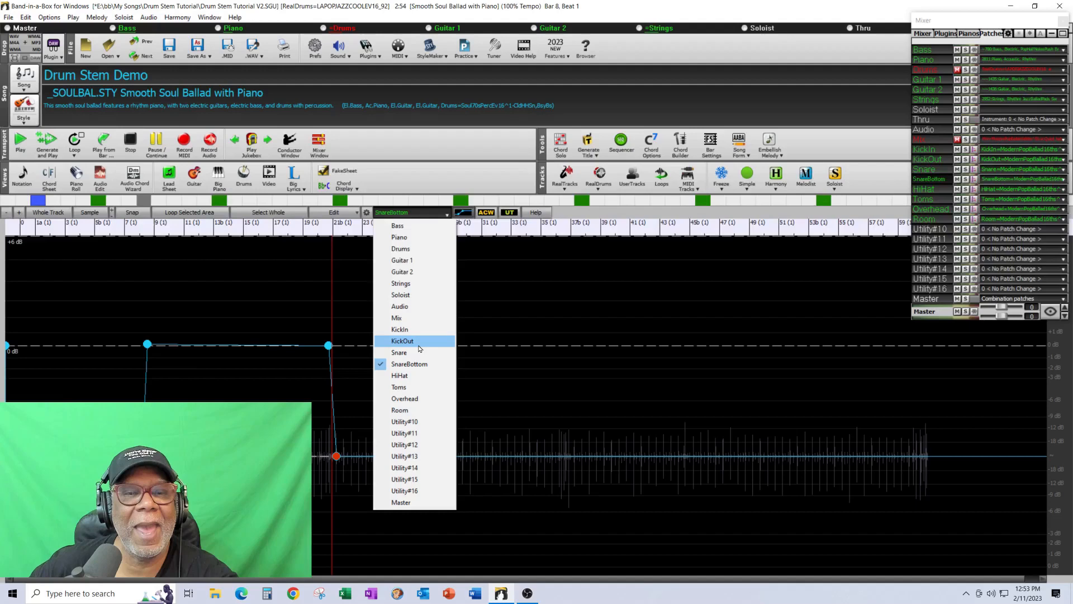
left_click(413, 379)
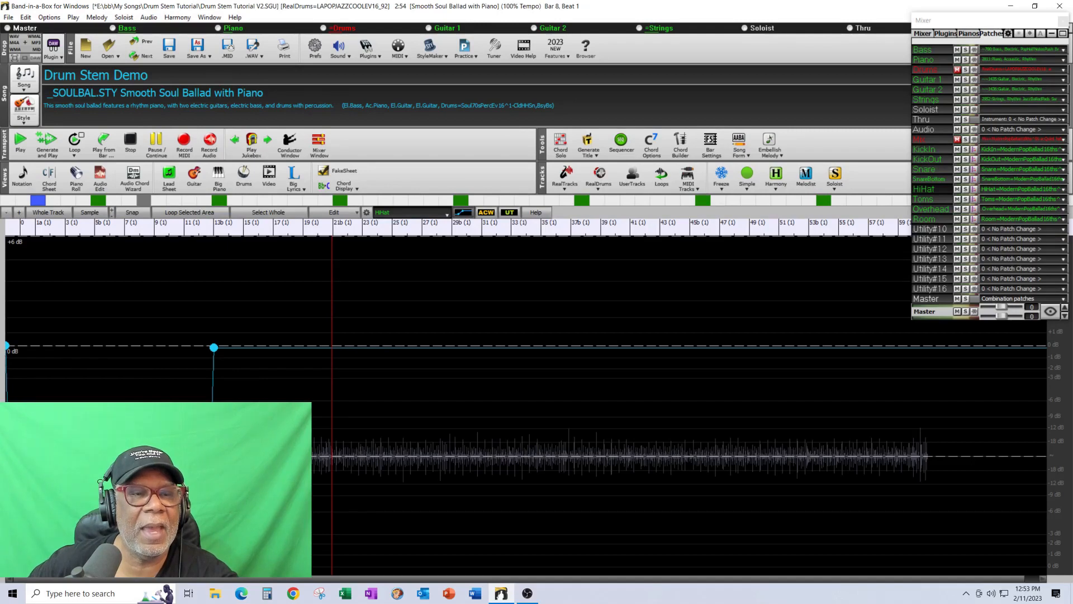
left_click(331, 347)
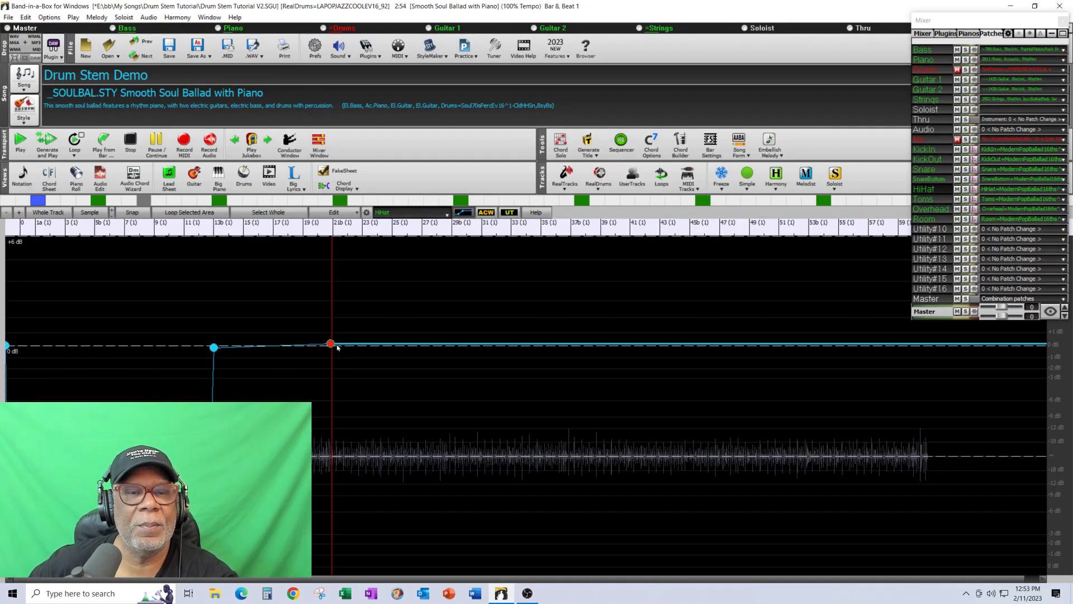
left_click_drag(341, 348, 332, 455)
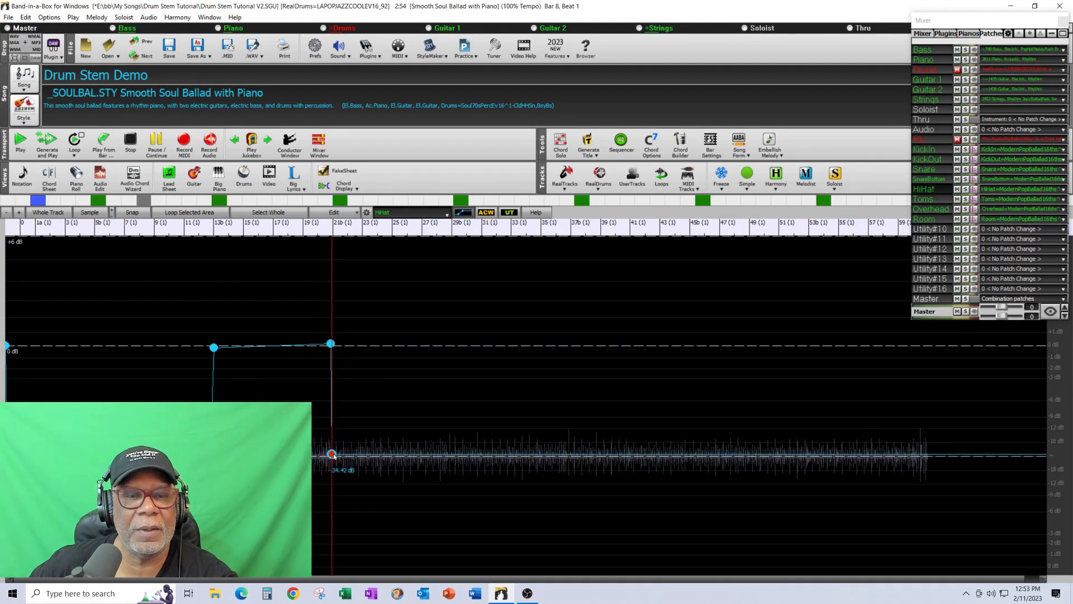
- Mute the Room, Overhead and Toms stems in the mixer
left_click(447, 214)
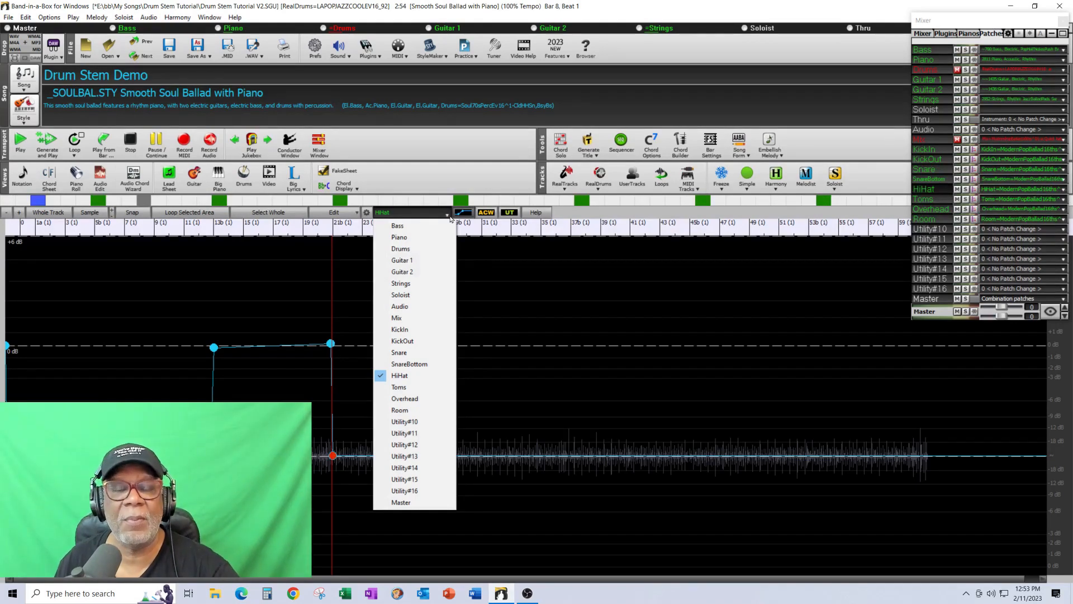
left_click(957, 219)
left_click(957, 208)
left_click(957, 199)
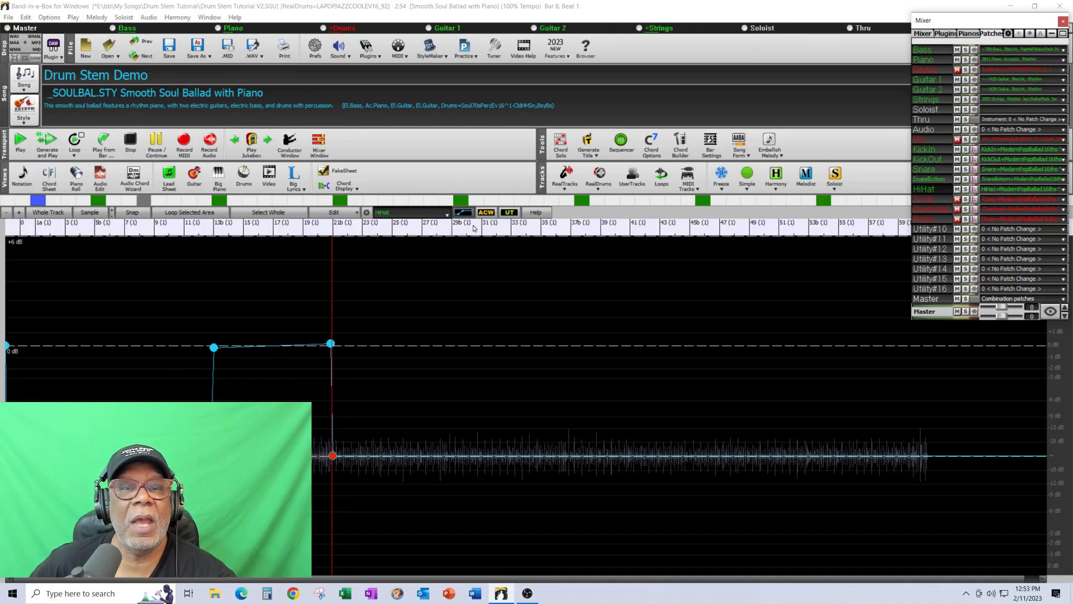
- Shape the Mix track's volume envelope to stay silent from the start and rise to about 0 dB at bar 21
left_click(447, 217)
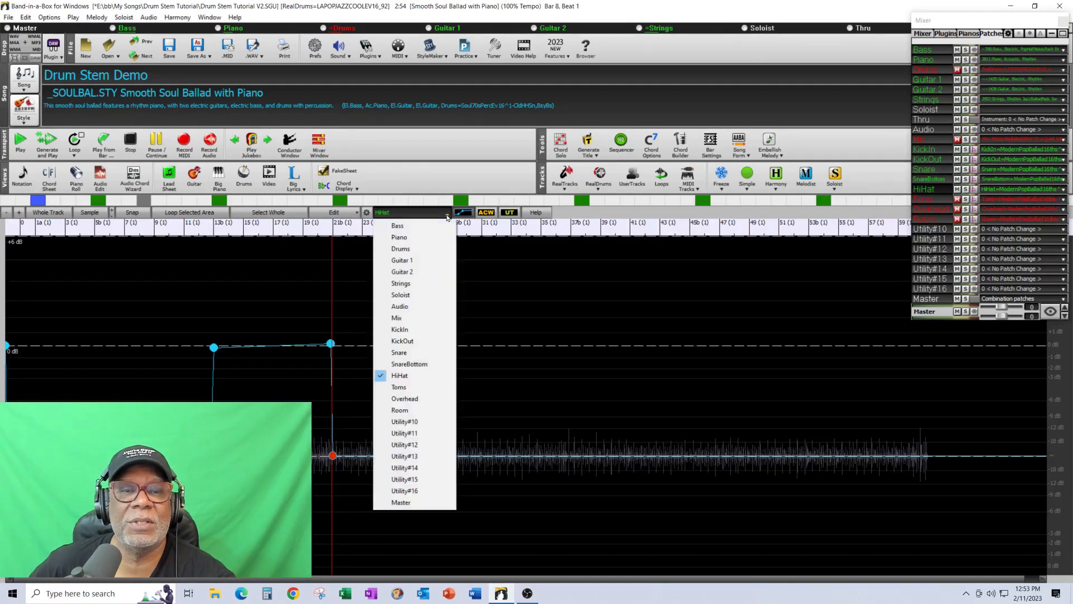
left_click(406, 320)
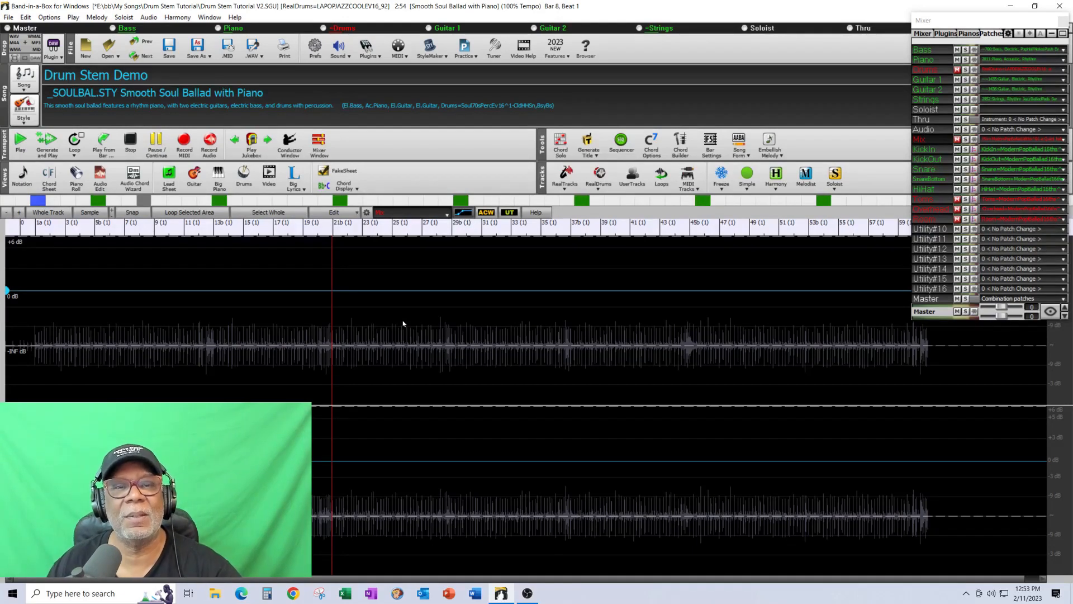
left_click(331, 290)
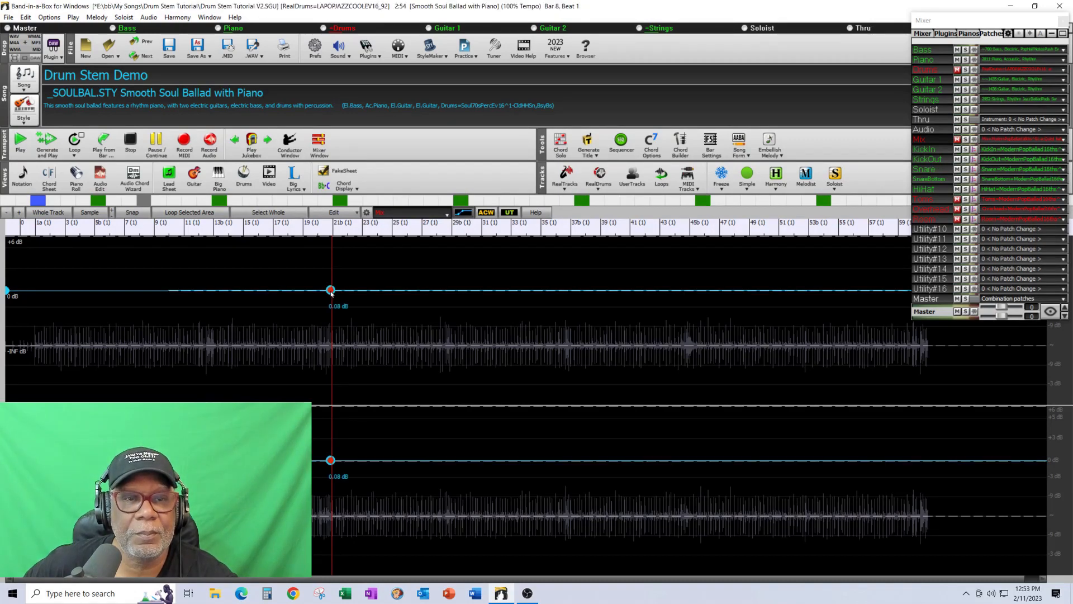
left_click(322, 290)
left_click_drag(323, 290, 302, 392)
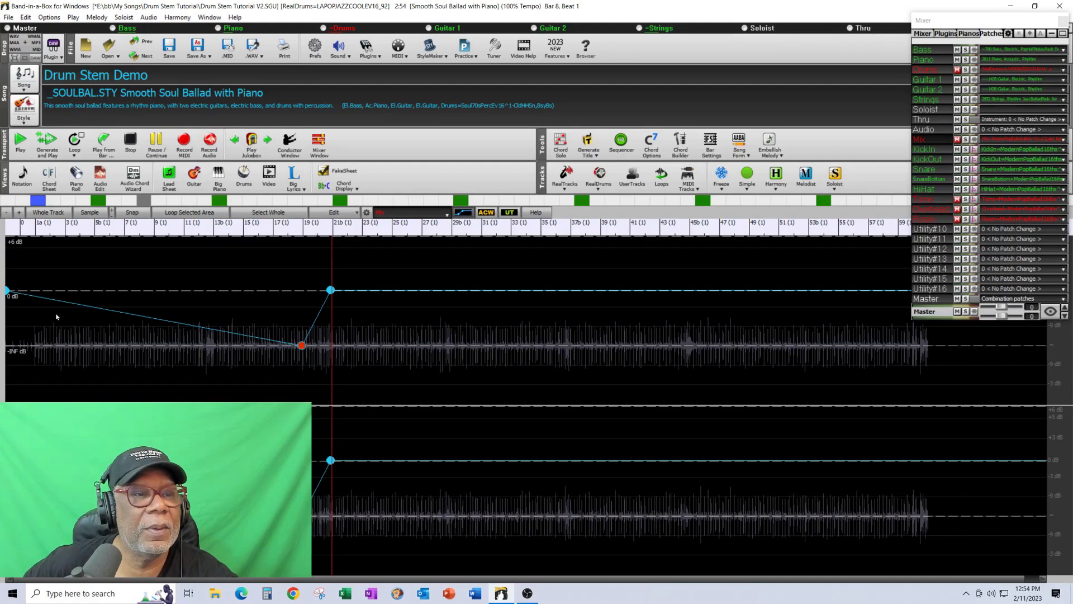
left_click(5, 292)
left_click_drag(5, 292, 15, 363)
left_click_drag(302, 345, 329, 347)
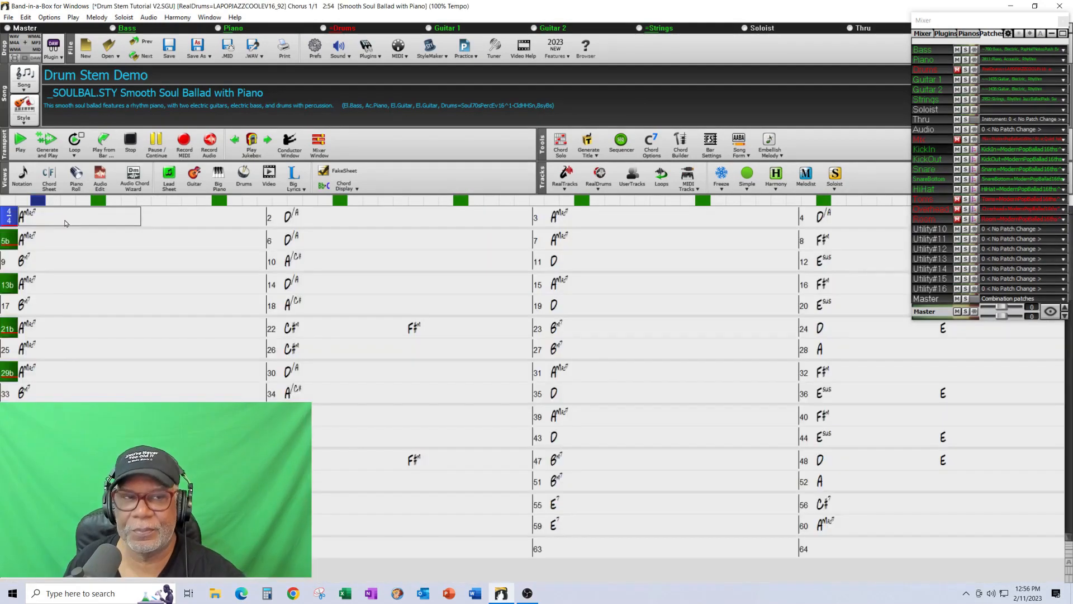
- Play the song from bar 1, unmute the Mix stem during playback, and stop the song around bar 29
left_click(65, 222)
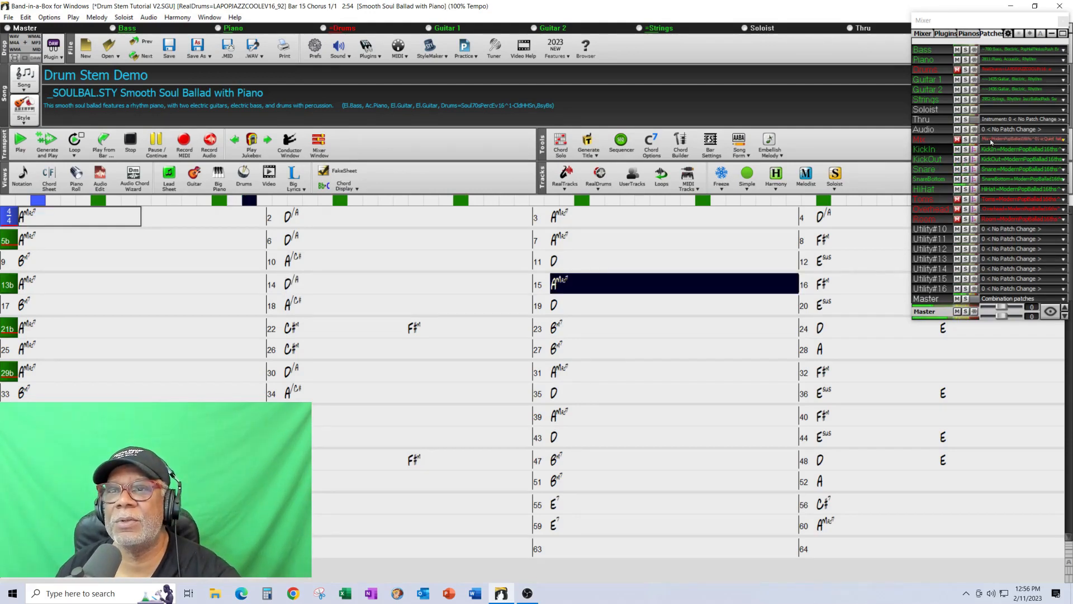
left_click(957, 140)
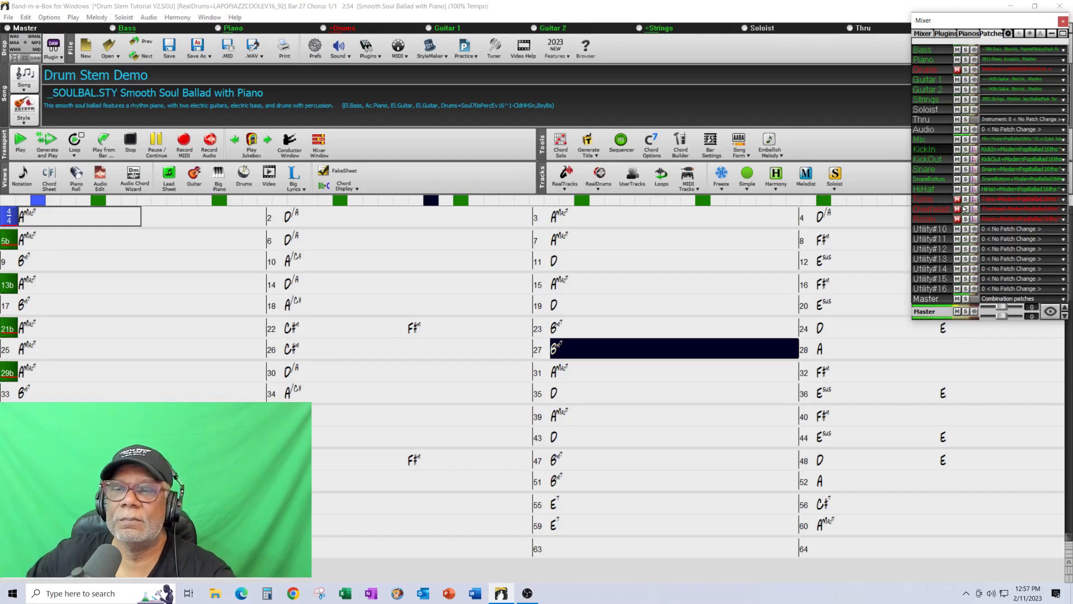
left_click(133, 150)
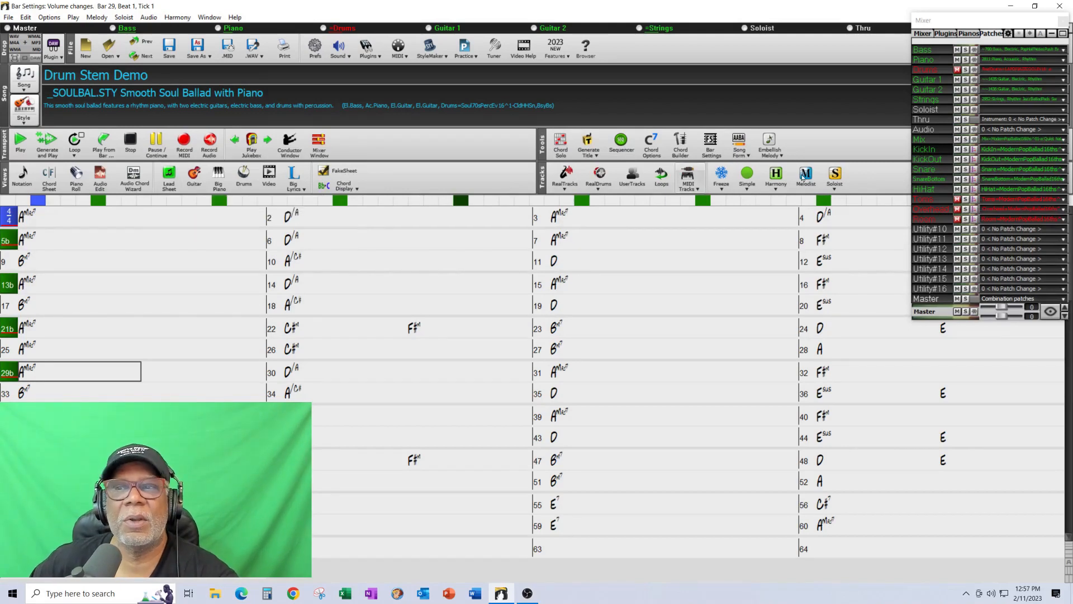
- Examine the RealDrums styles and their stem counts available for the Utility#10 track, leaving the track without a drum style
right_click(937, 234)
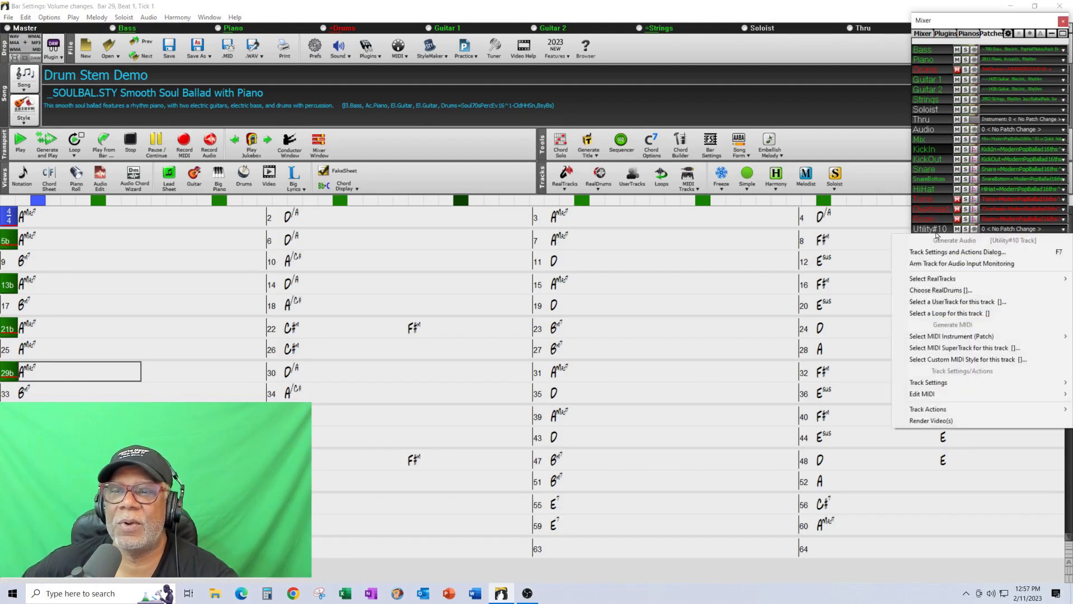
left_click(942, 291)
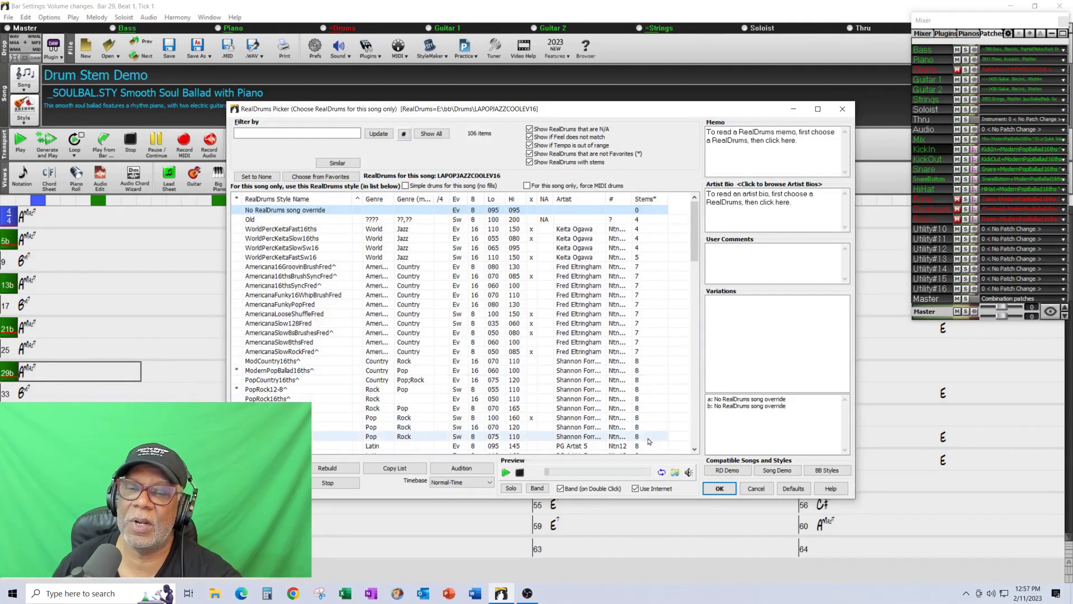
mouse_move(695, 261)
left_mouse_down()
mouse_move(691, 329)
mouse_move(689, 242)
left_mouse_up()
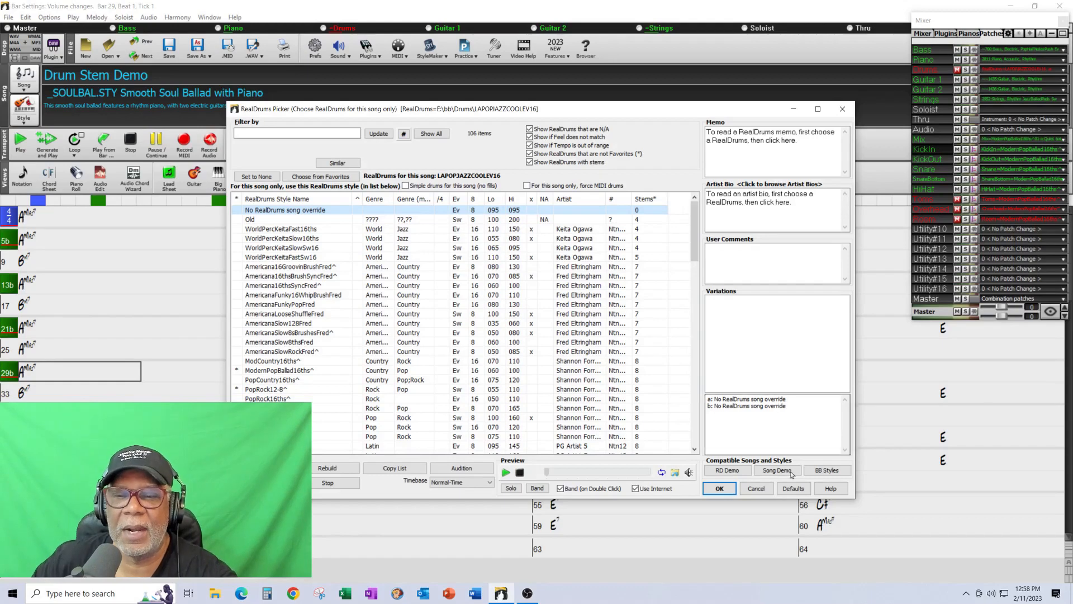
left_click(760, 492)
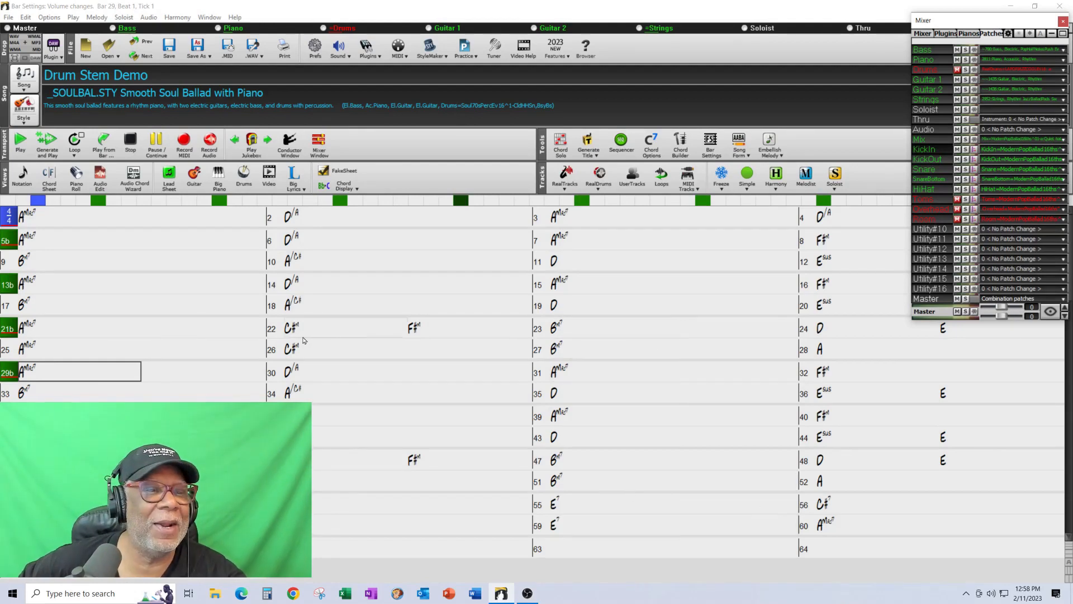
left_click(82, 331)
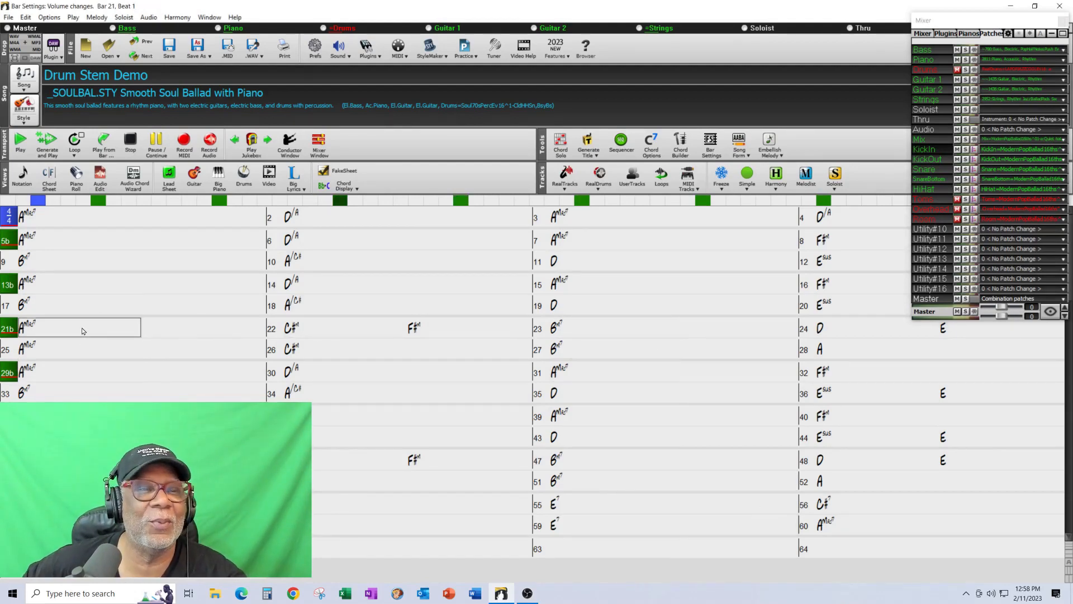
right_click(942, 234)
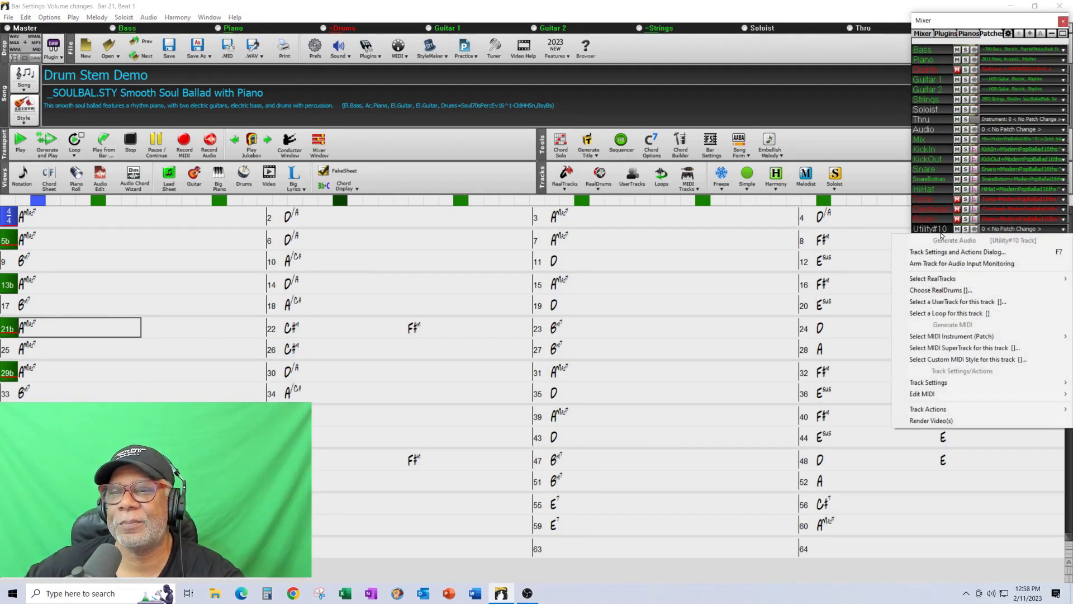
mouse_move(954, 287)
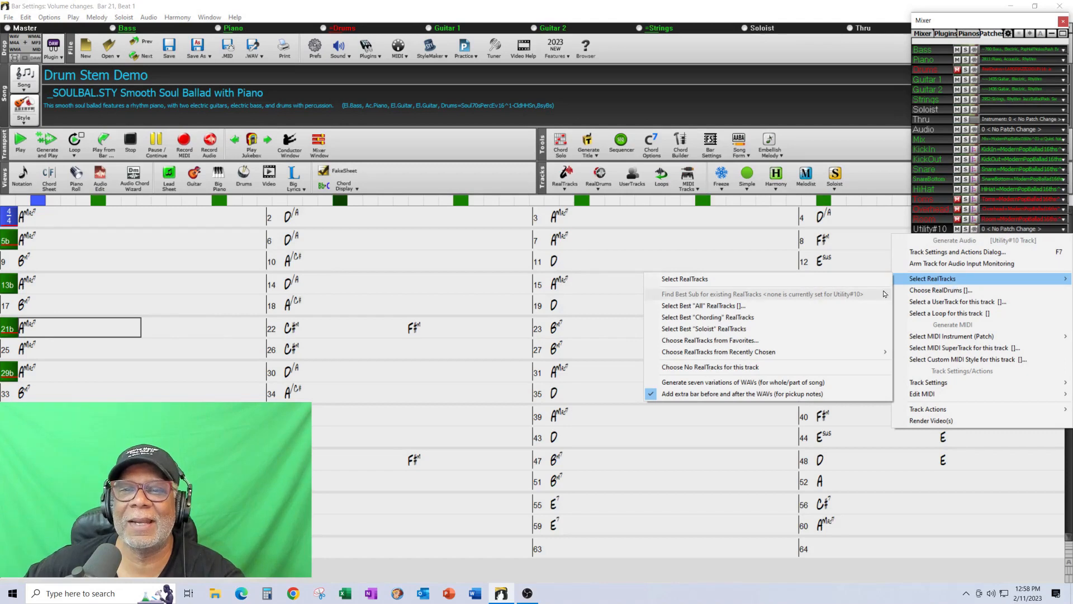
left_click(832, 287)
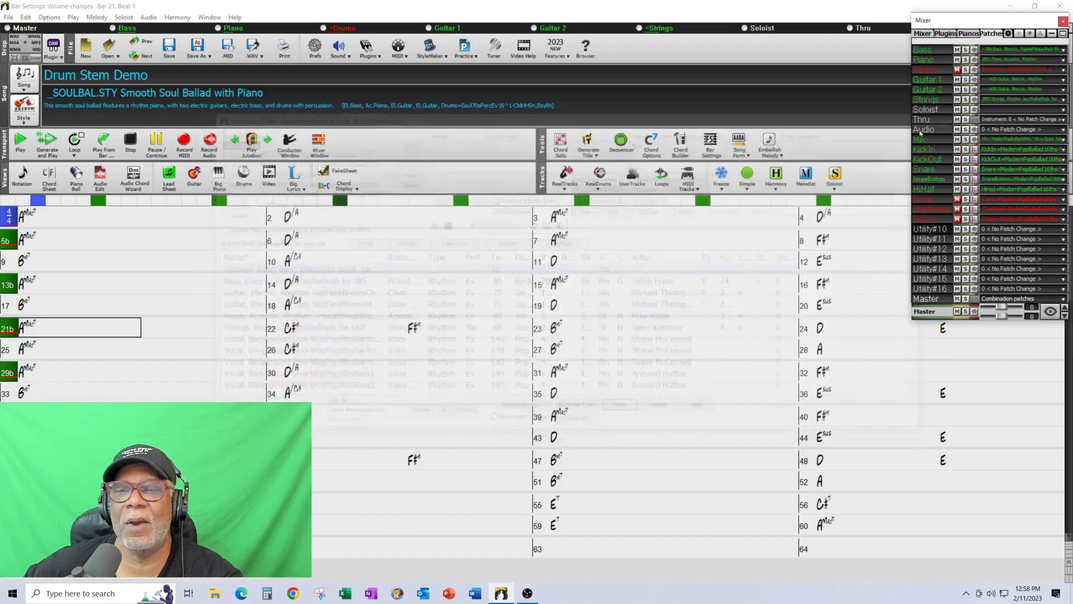
left_click(920, 115)
- Assign the recently chosen RealTrack 4107 Vocal, Background Doo-WopPop8thsBaritoneDbl Ev 085 to the Utility#10 track
right_click(934, 231)
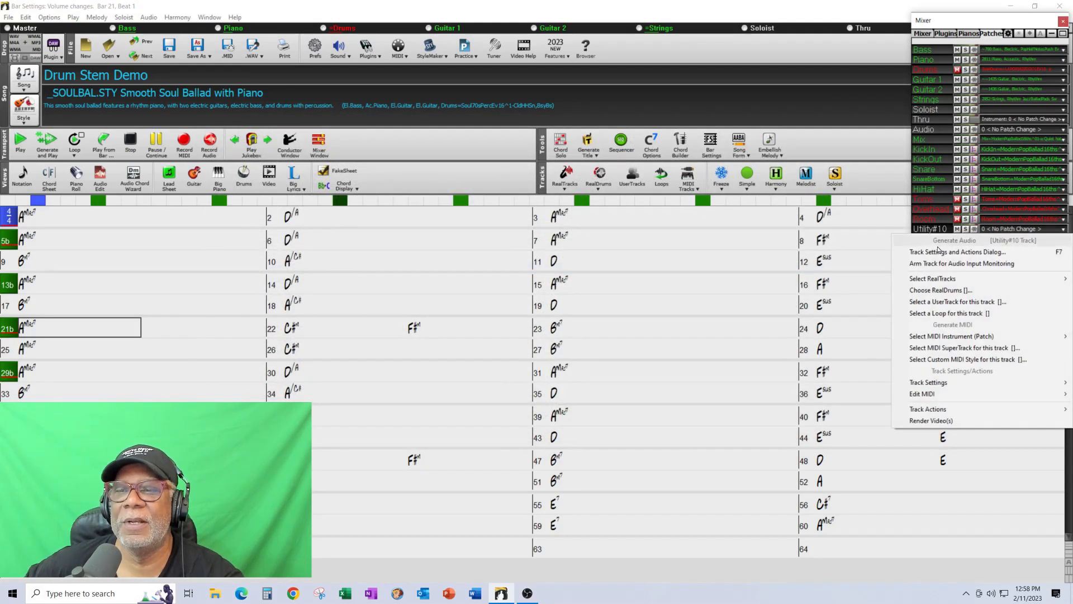
mouse_move(943, 282)
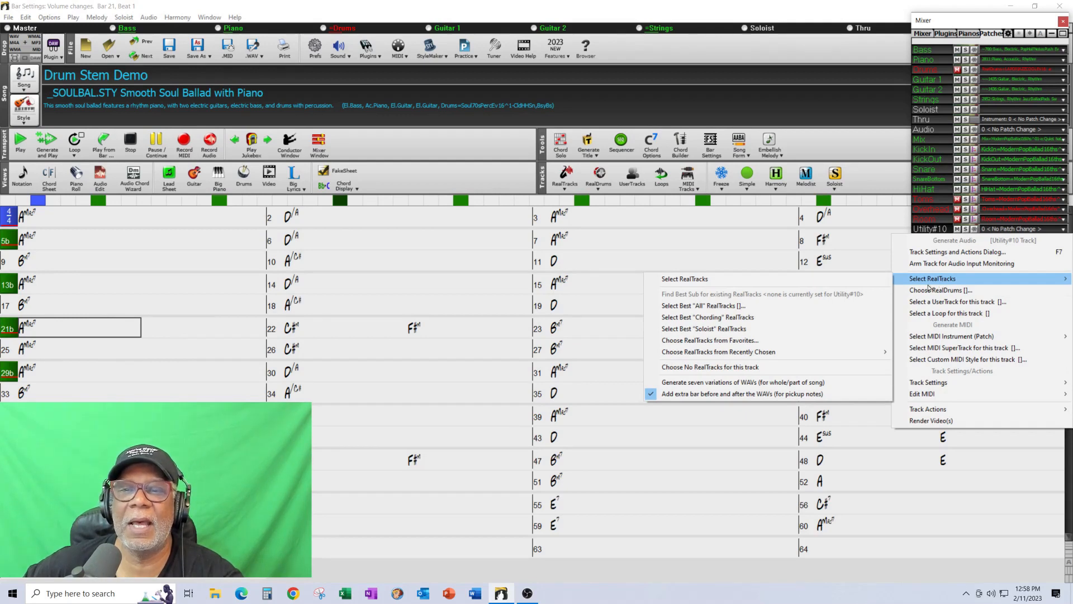
mouse_move(769, 355)
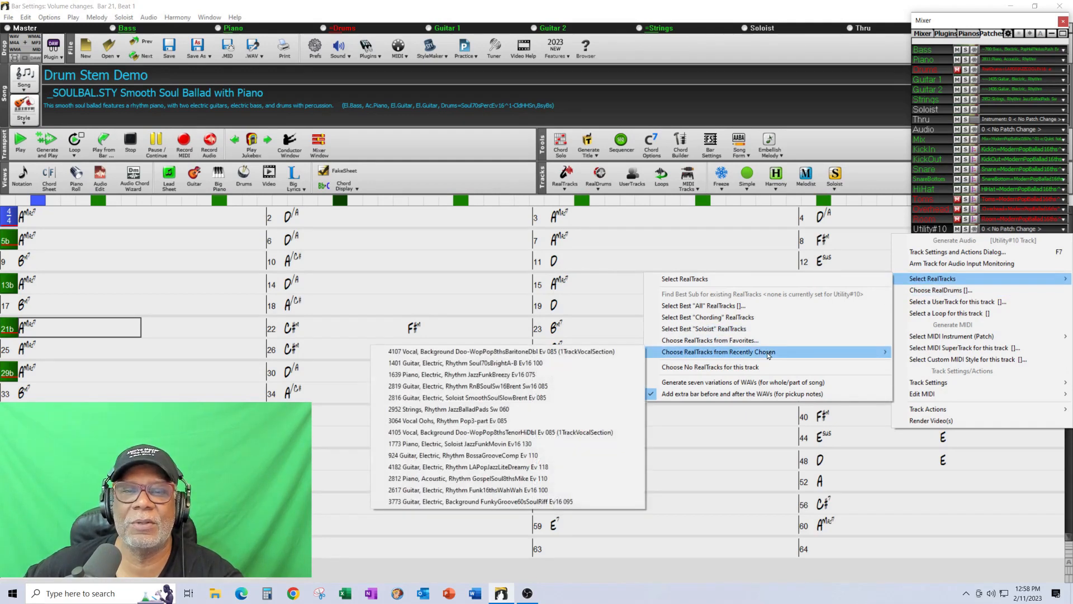
left_click(600, 352)
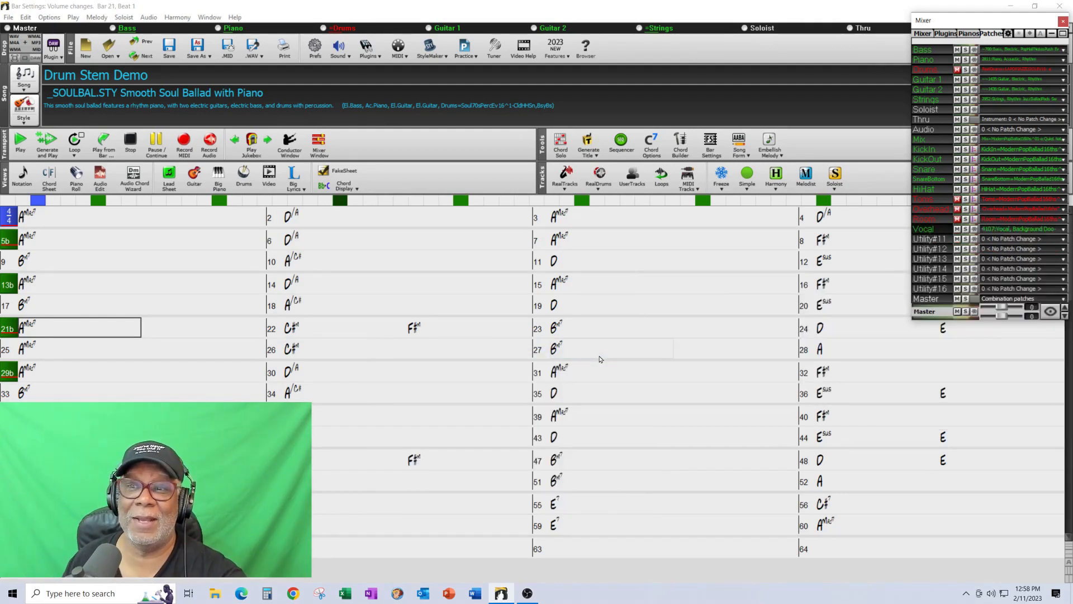
- Assign the recently chosen RealTrack 3064 Vocal Oohs, Rhythm Pop3-part Ev 085 to the Utility#11 track
right_click(936, 242)
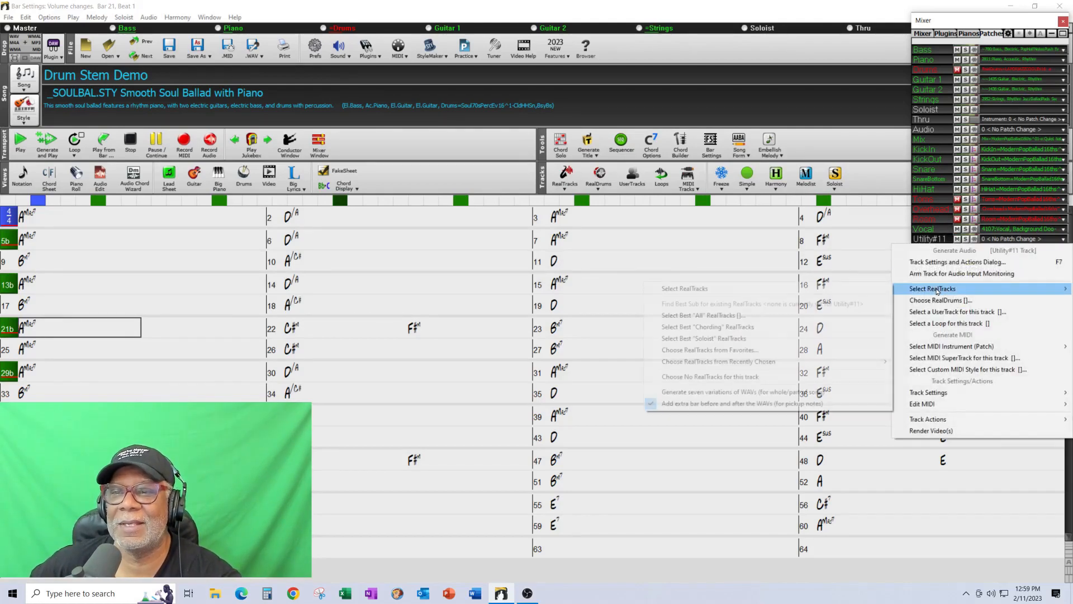
mouse_move(671, 362)
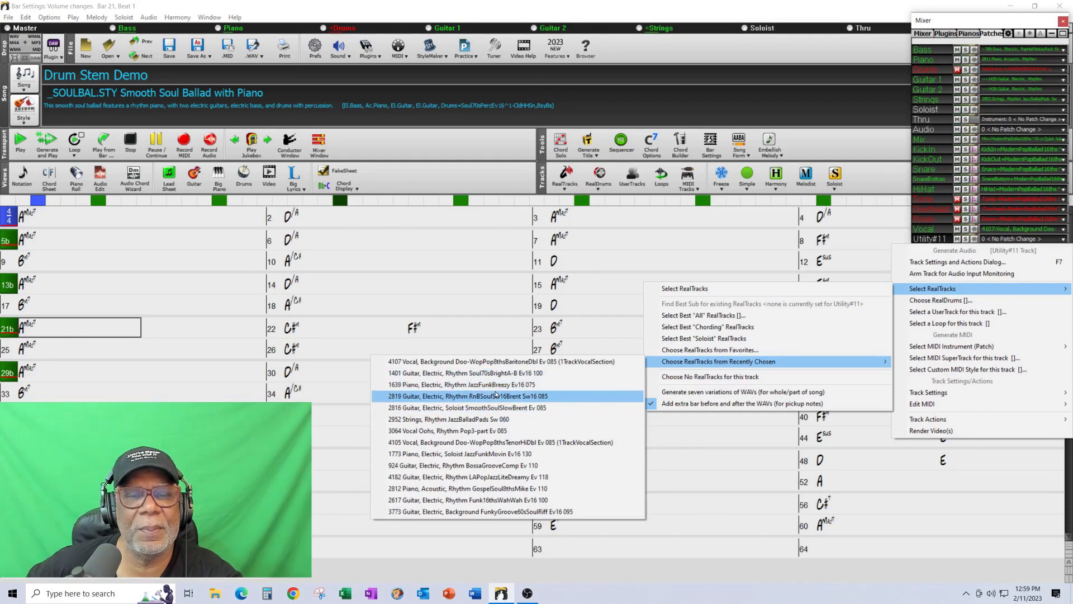
left_click(496, 431)
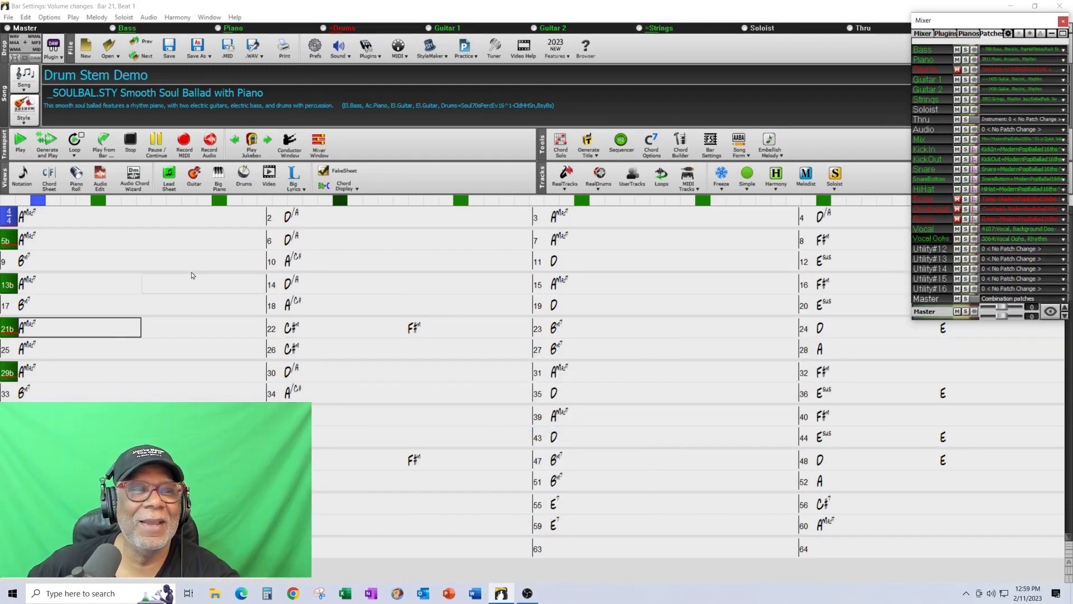
- Generate the song with the new vocal tracks, play it from bar 1, and stop at bar 31
left_click(48, 145)
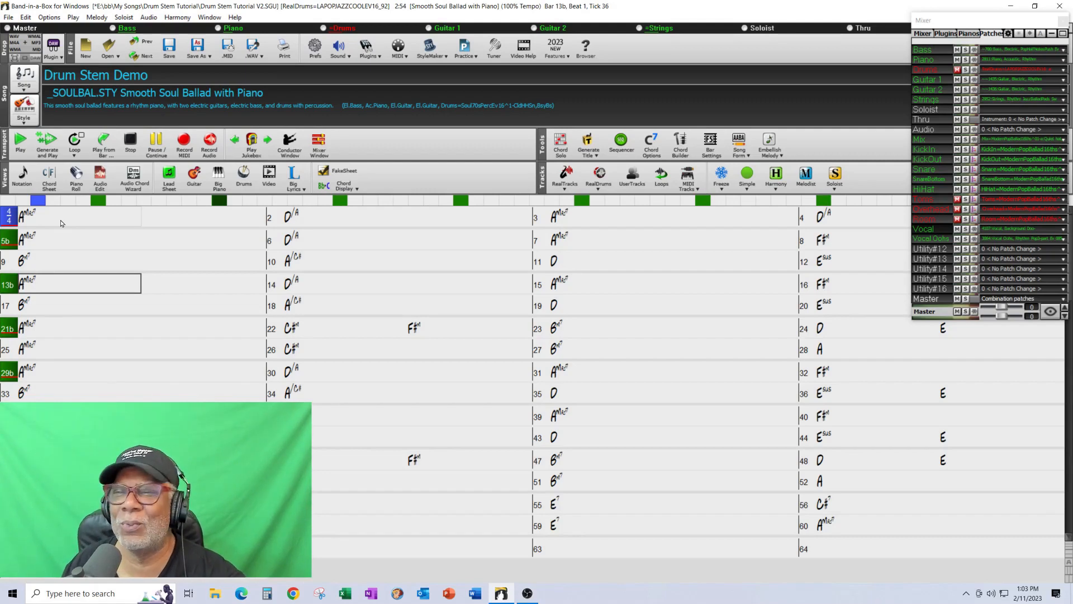
left_click(61, 224)
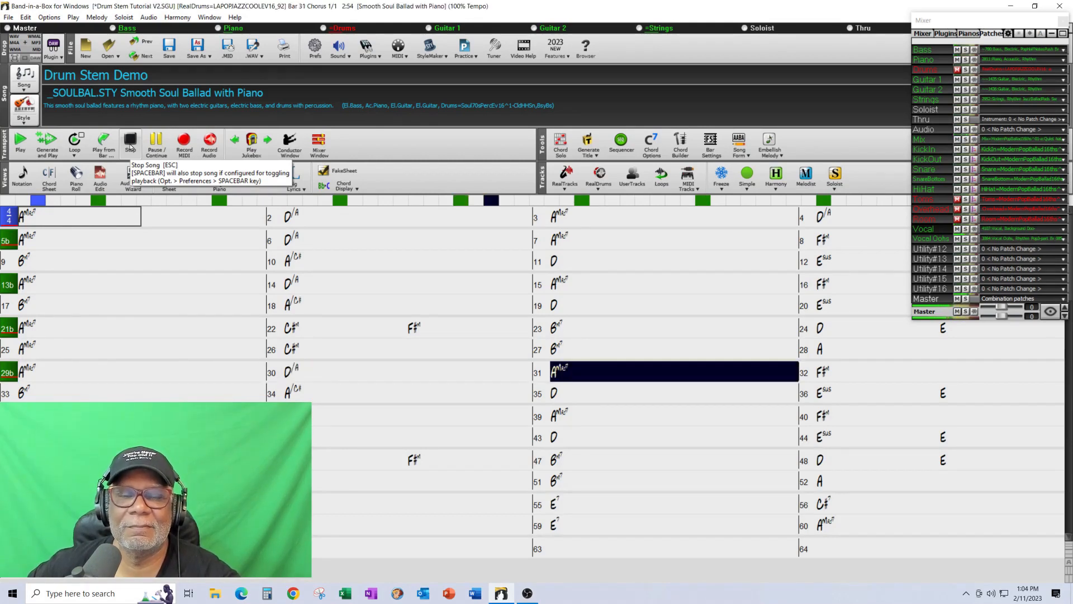
left_click(130, 147)
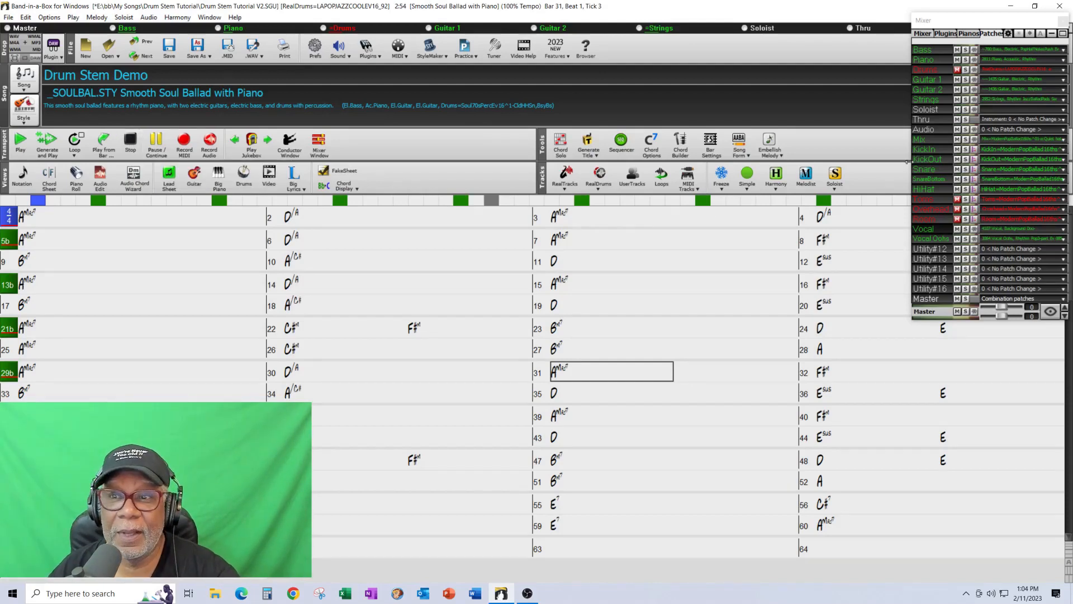
- Review the RealDrums styles with stems offered for the Utility#12 track without choosing one
right_click(933, 249)
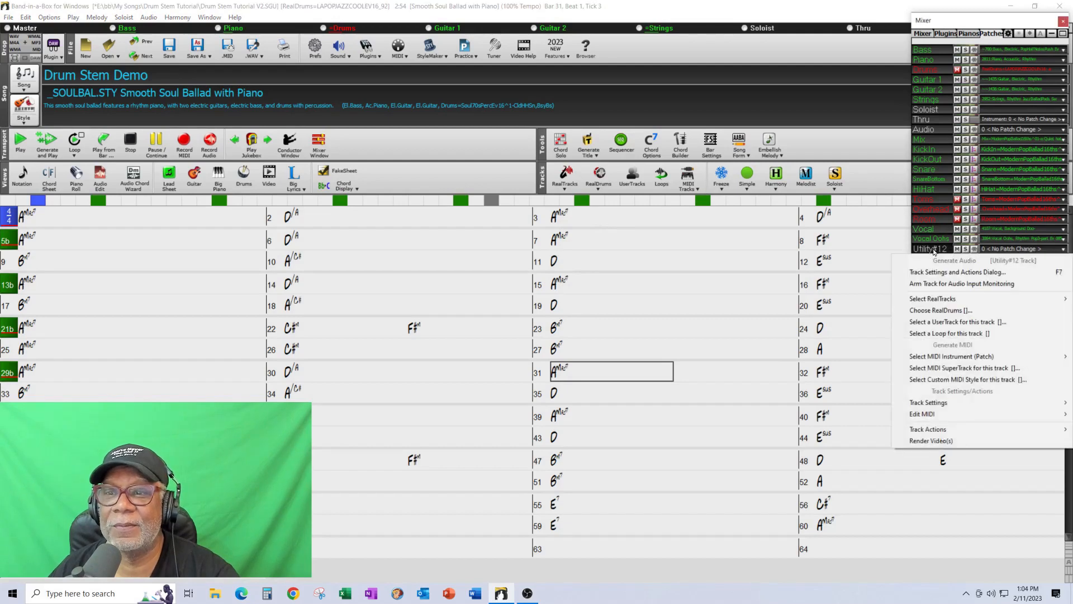
left_click(944, 310)
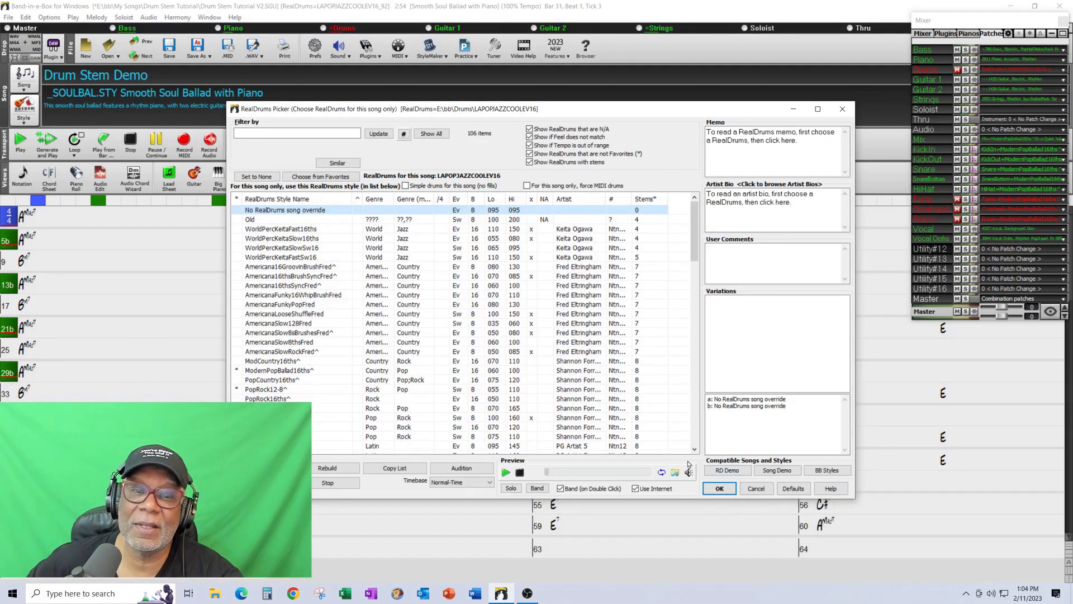
left_click(756, 488)
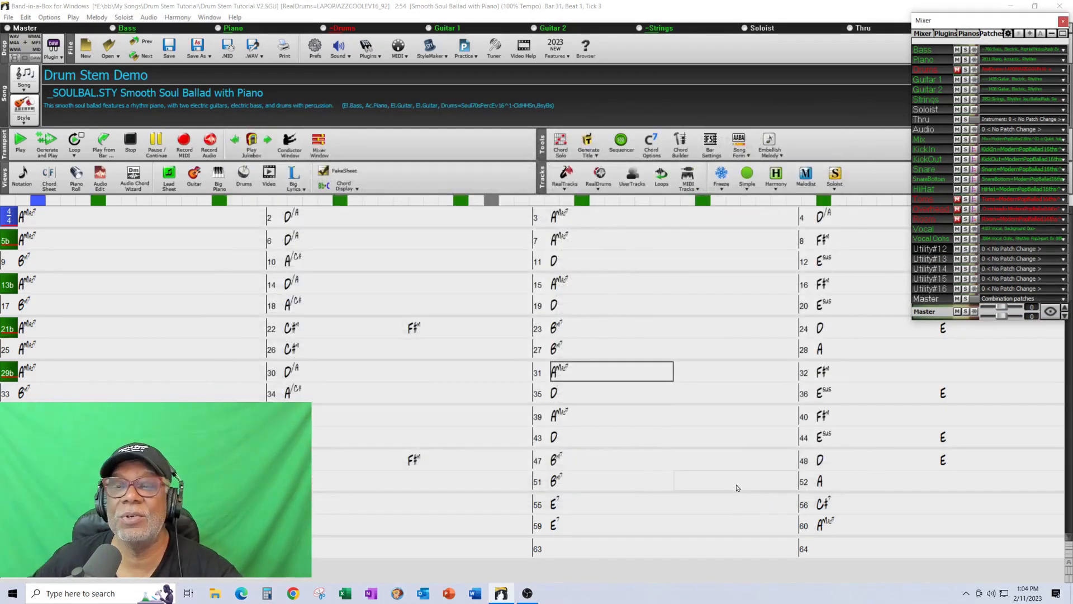